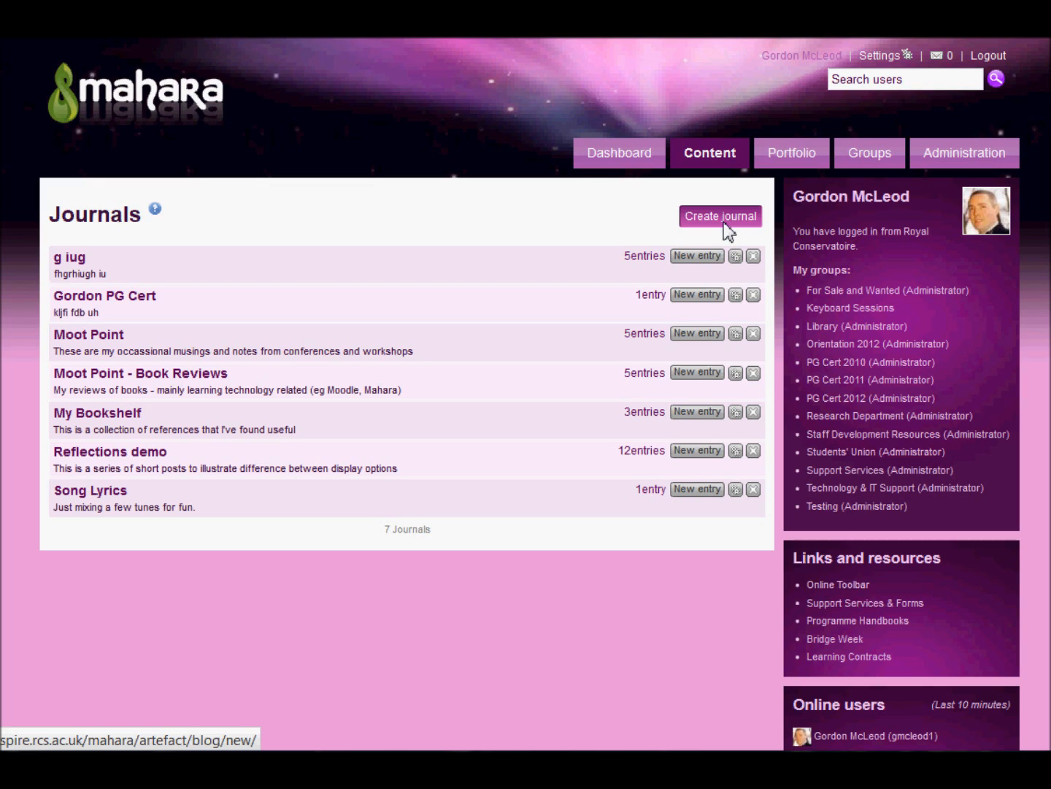
Check the Multiple journals option in the general account settings
{"action": "left_click", "coordinate": [890, 64]}
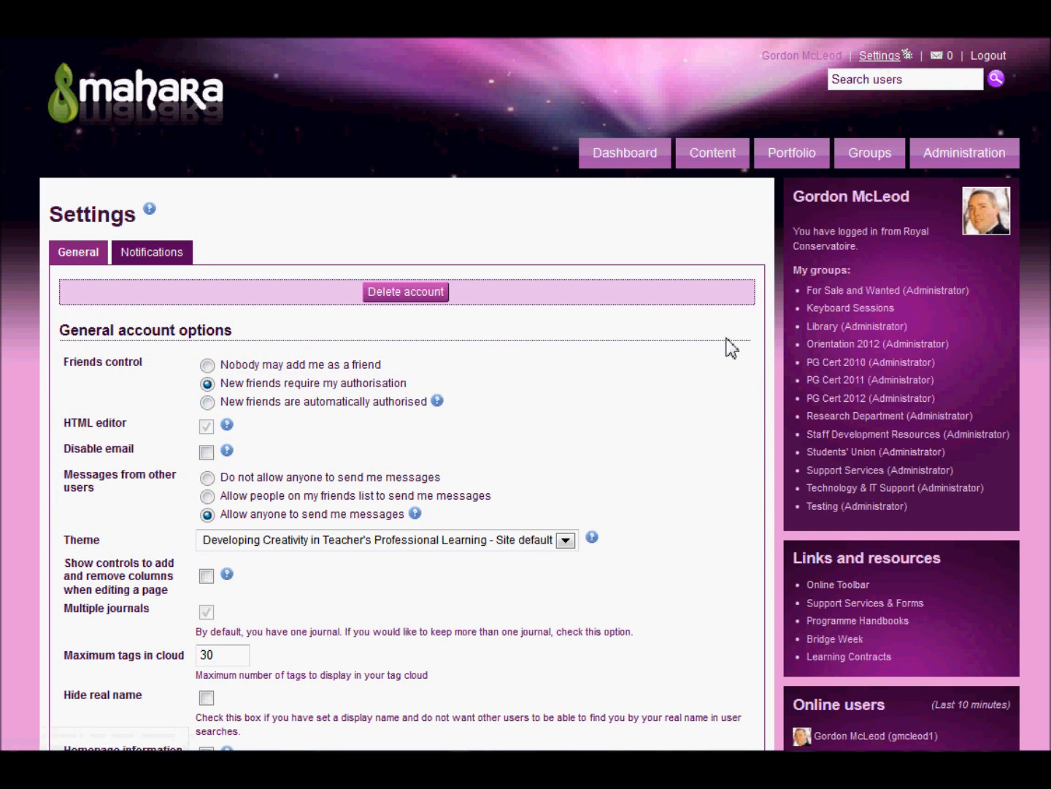
{"action": "scroll", "coordinate": [341, 606], "scroll_direction": "down", "scroll_amount": 3}
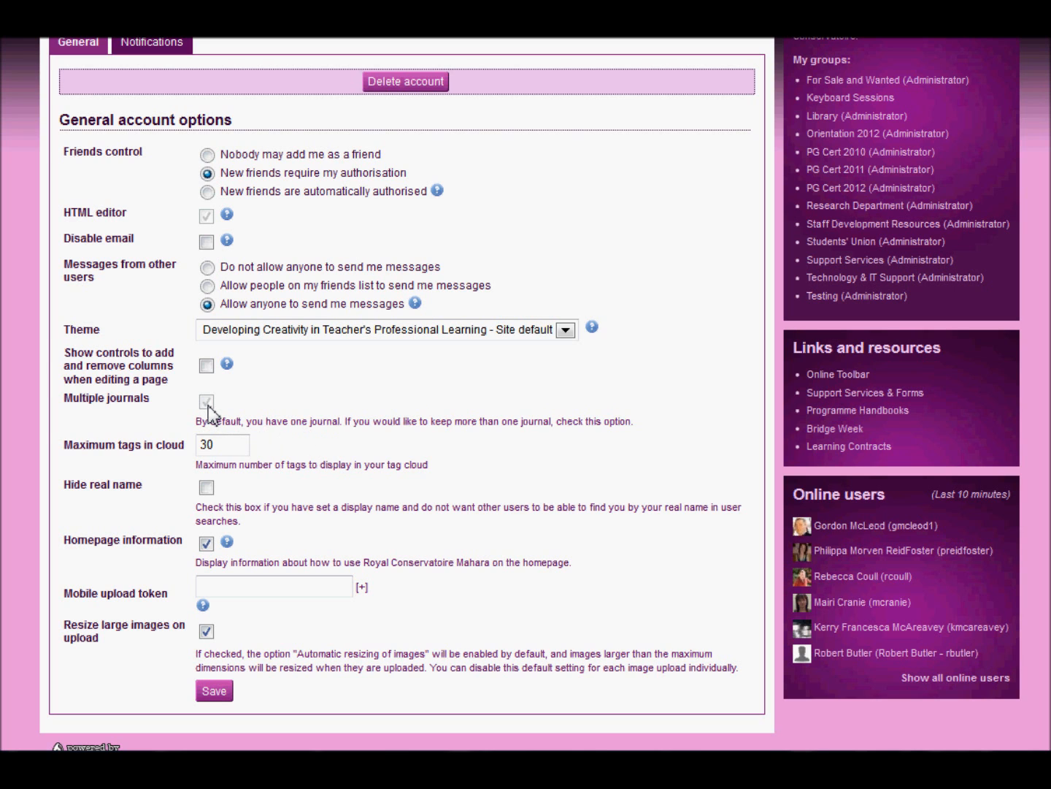
{"action": "scroll", "coordinate": [212, 416], "scroll_direction": "up", "scroll_amount": 3}
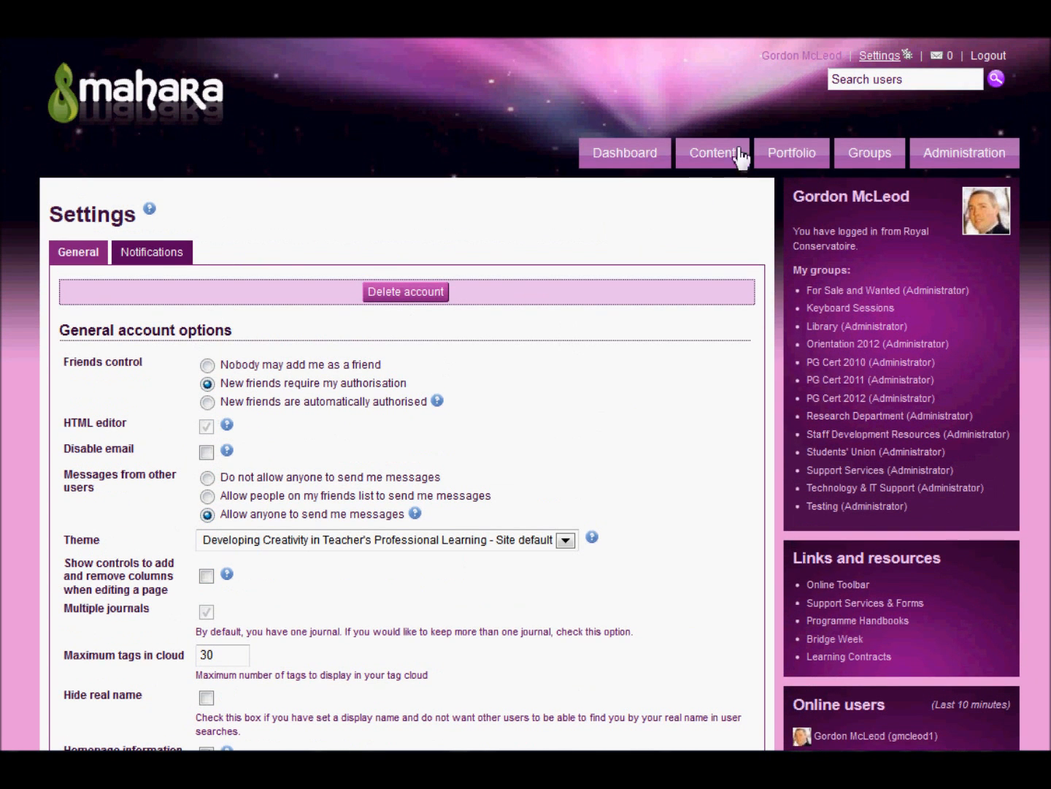
Start a new journal and title it with the owner's full name followed by "'s RPJ"
{"action": "mouse_move", "coordinate": [727, 165]}
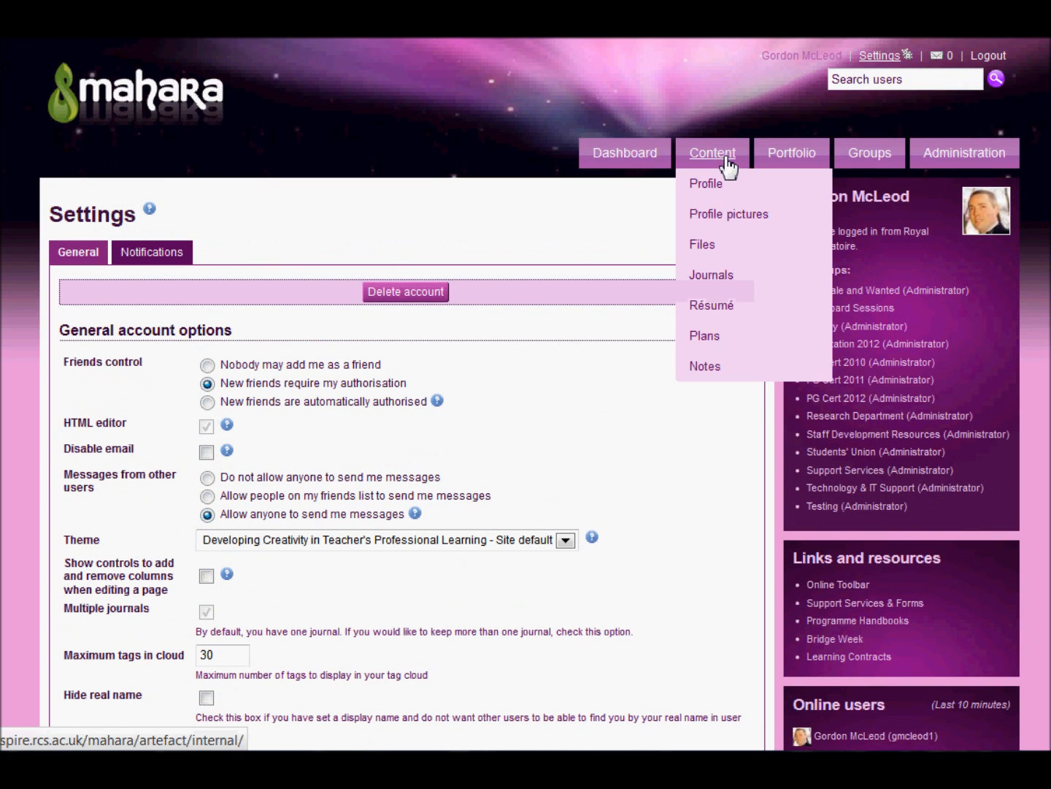
{"action": "left_click", "coordinate": [711, 282]}
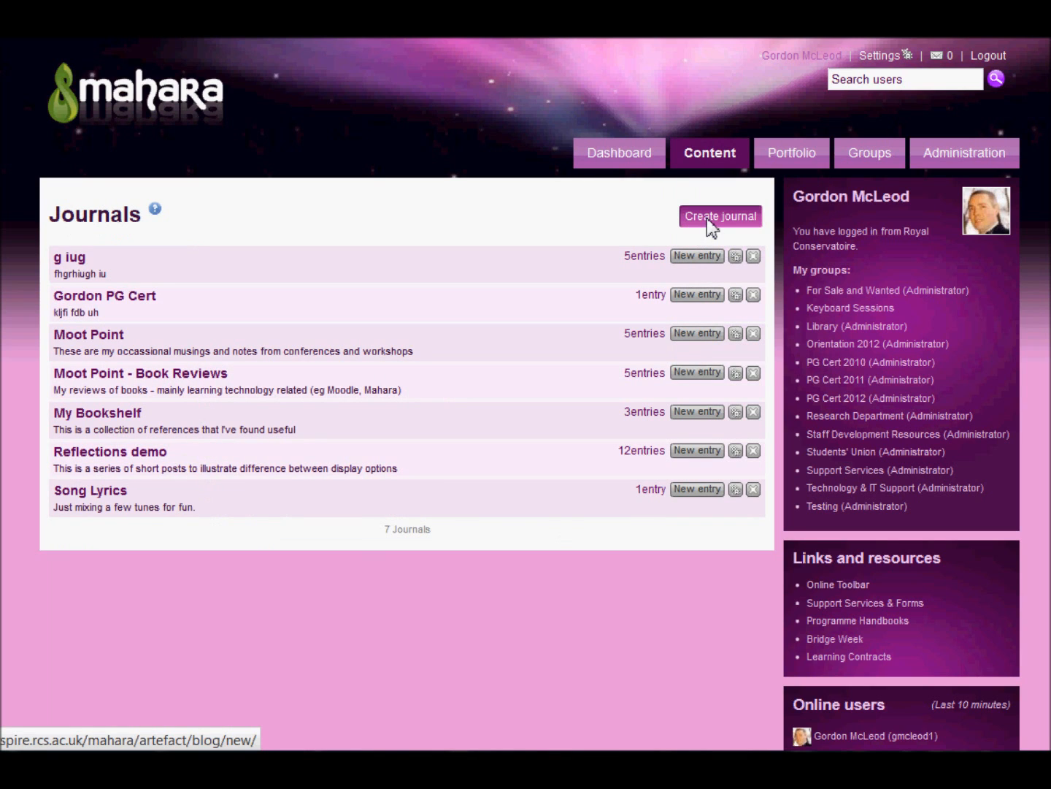
{"action": "left_click", "coordinate": [706, 218]}
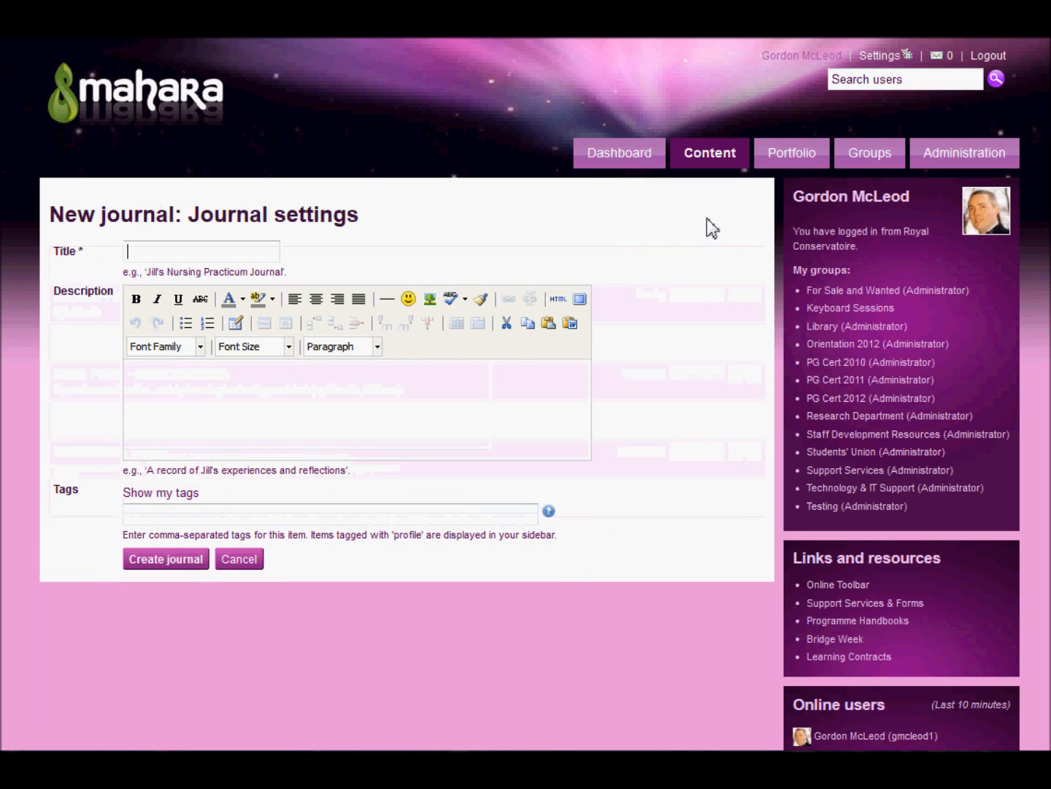
{"action": "left_click", "coordinate": [251, 253]}
{"action": "type", "text": "Gordon Mc"}
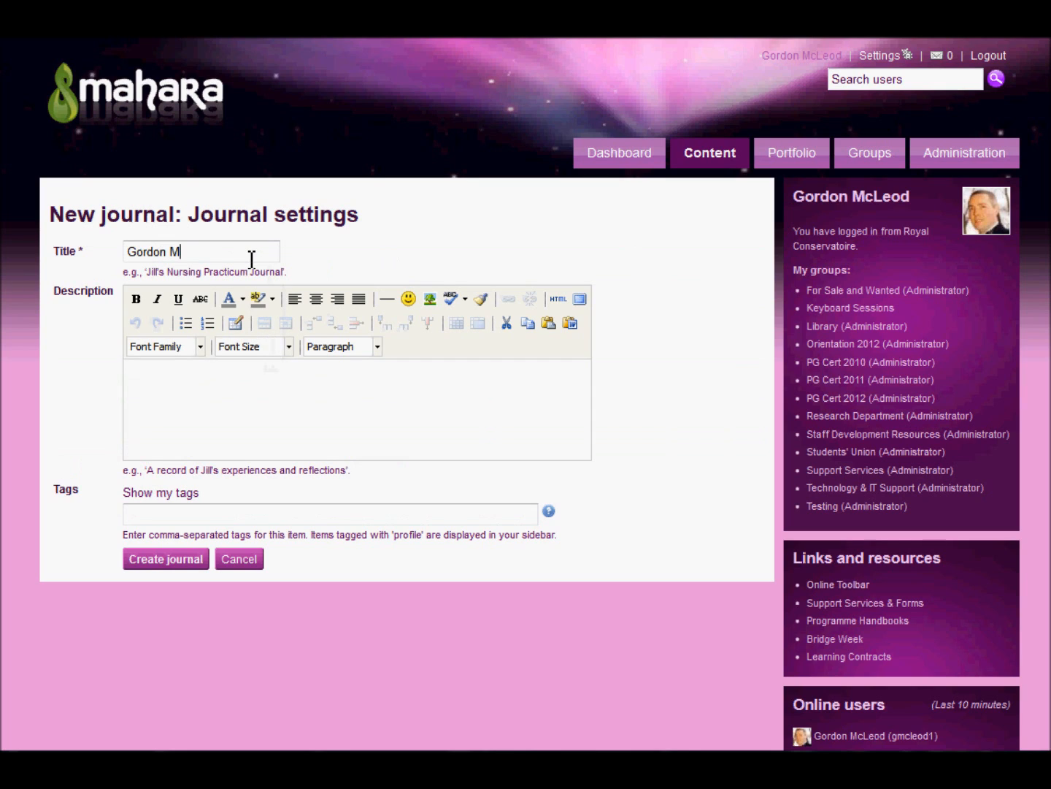
{"action": "type", "text": "Leod's RPJ"}
Describe the journal as "This is my reflective journal for CCS" and create it
{"action": "left_click", "coordinate": [266, 386]}
{"action": "type", "text": "This is my "}
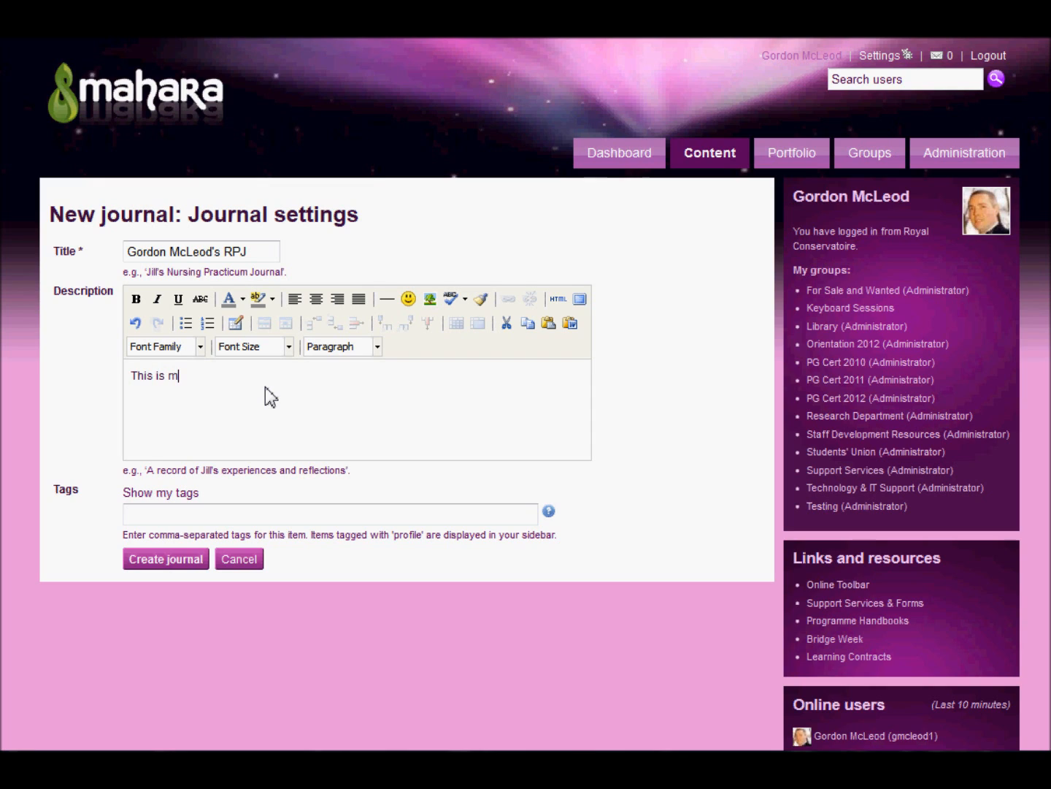
{"action": "type", "text": "reflective journal for CCS"}
{"action": "left_click", "coordinate": [181, 564]}
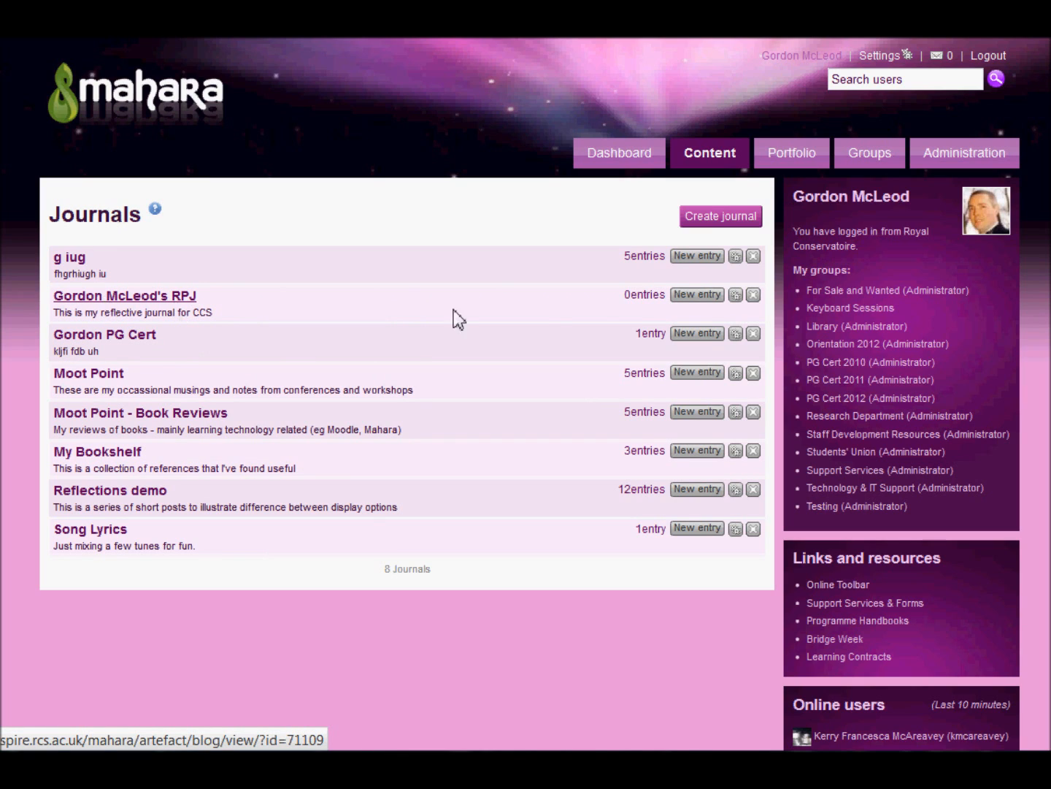
Start an entry in the new RPJ journal titled "post 1" with the text "this is the first time I've used Mahara"
{"action": "left_click", "coordinate": [700, 294]}
{"action": "left_click", "coordinate": [199, 250]}
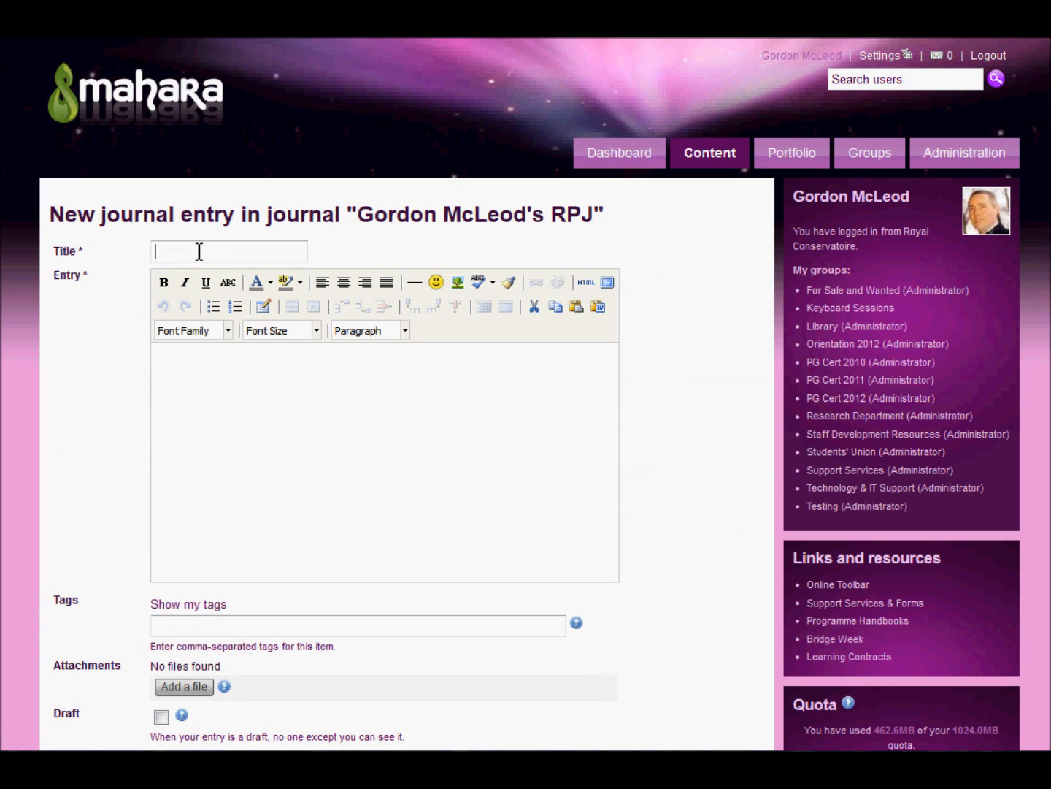
{"action": "type", "text": "post 1"}
{"action": "left_click", "coordinate": [217, 371]}
{"action": "type", "text": "this is the first "}
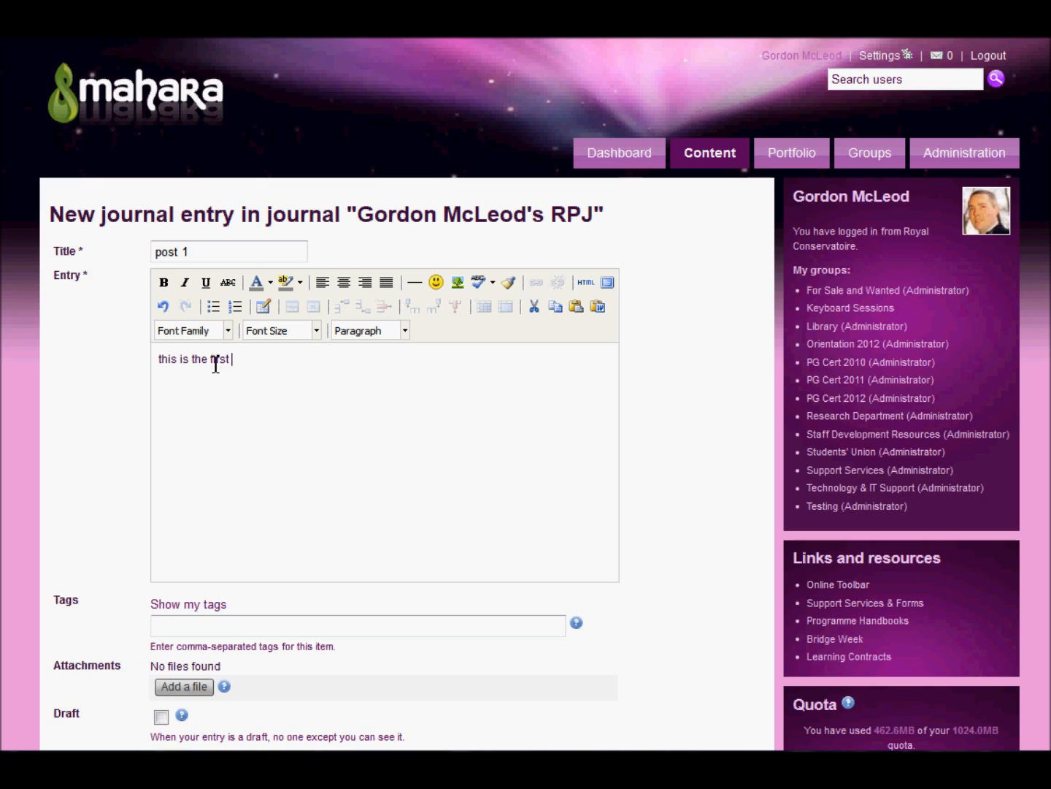
{"action": "type", "text": "time I've used Mahara"}
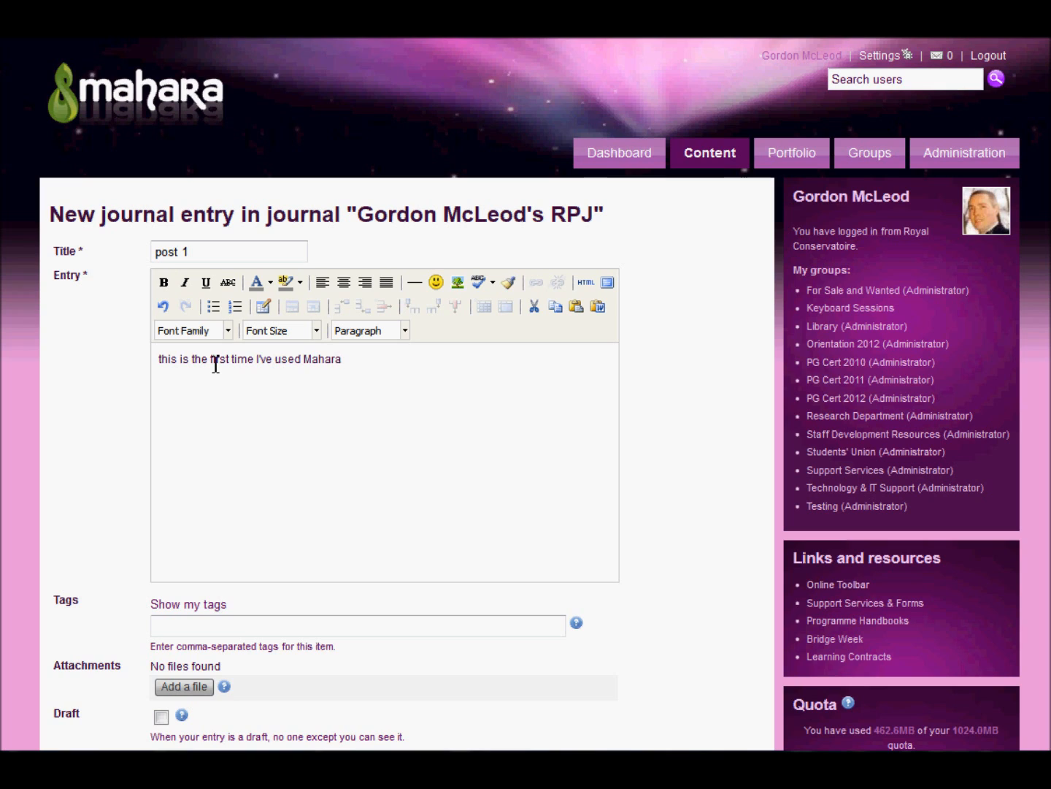
Extend the entry's title to "post 1 - mahara" and save the entry
{"action": "left_click", "coordinate": [220, 251]}
{"action": "type", "text": "- ma"}
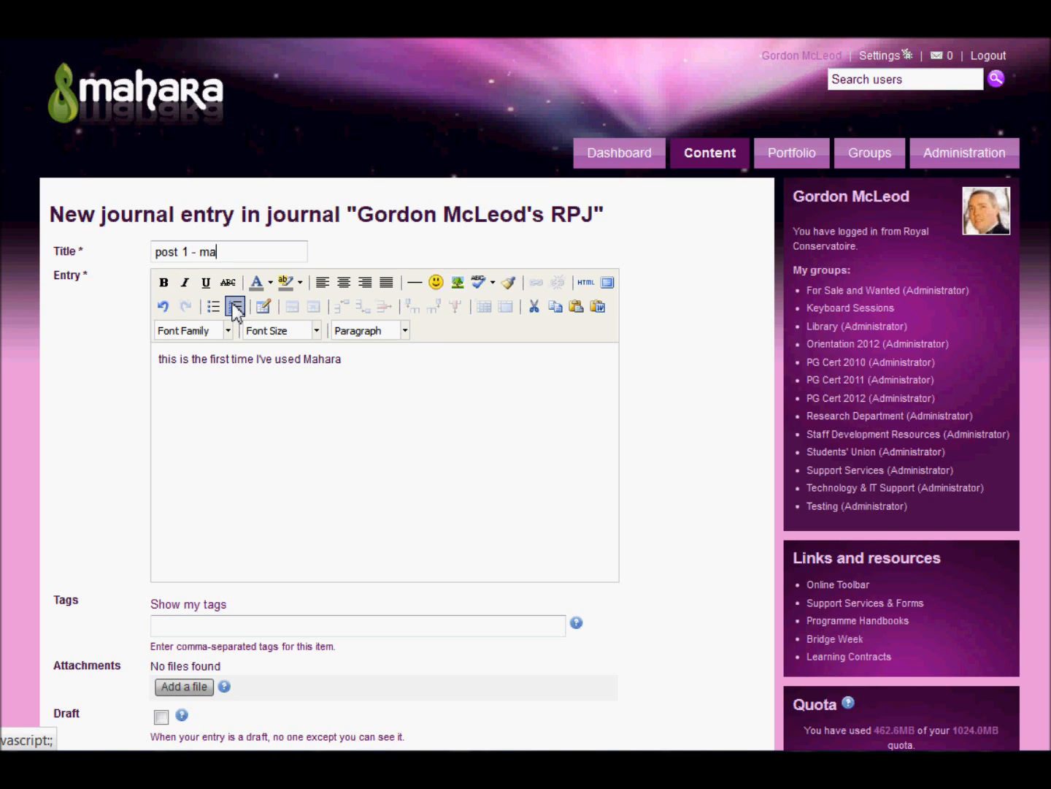
{"action": "type", "text": "hara"}
{"action": "left_click", "coordinate": [340, 394]}
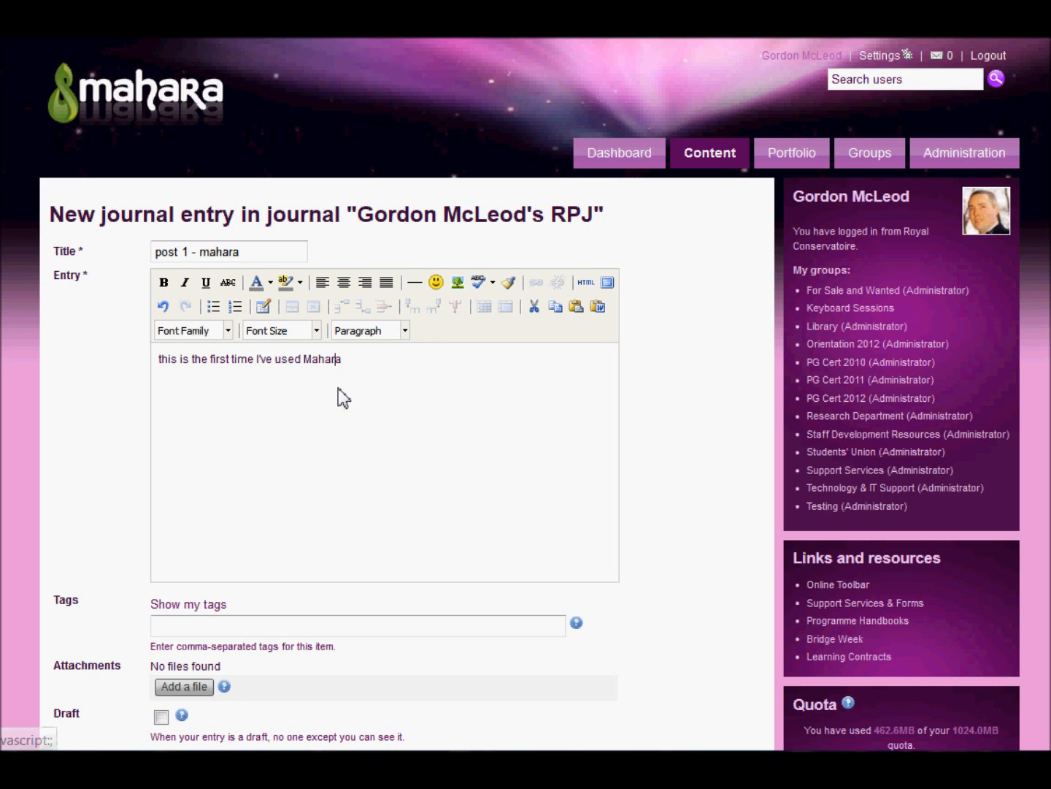
{"action": "scroll", "coordinate": [336, 424], "scroll_direction": "down", "scroll_amount": 5}
{"action": "left_click", "coordinate": [196, 494]}
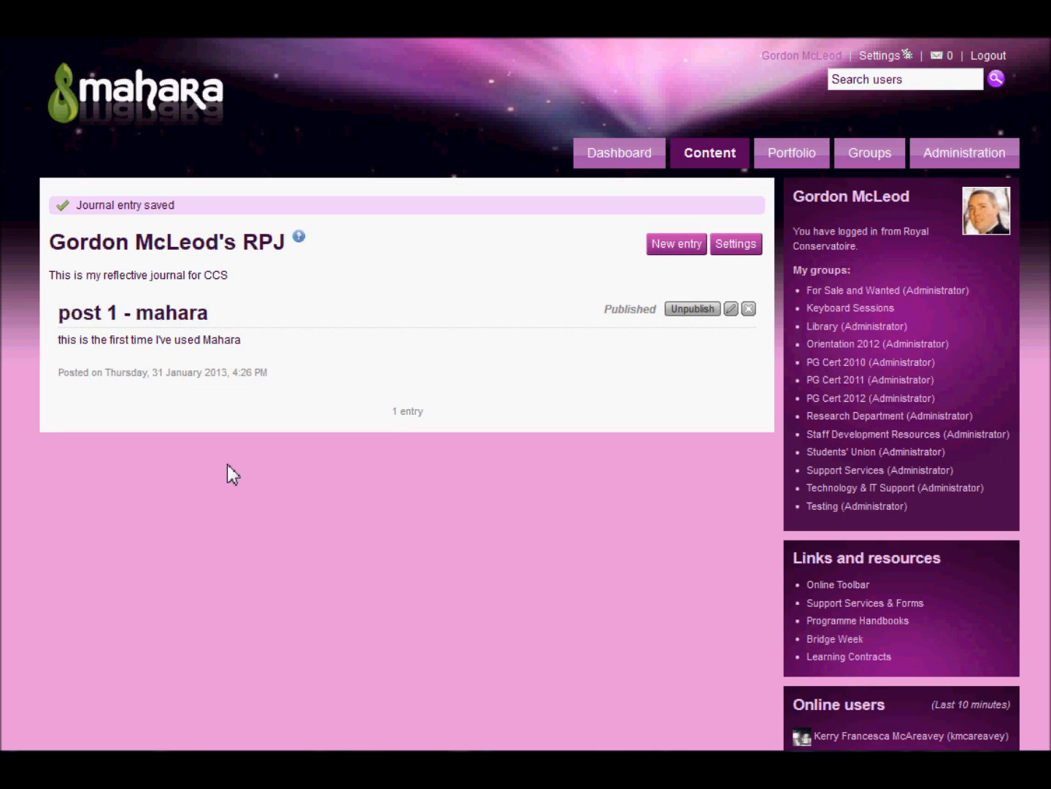
Add and save a second journal entry titled "keep posting" with the text "Try to post on a regular basis"
{"action": "left_click", "coordinate": [674, 253]}
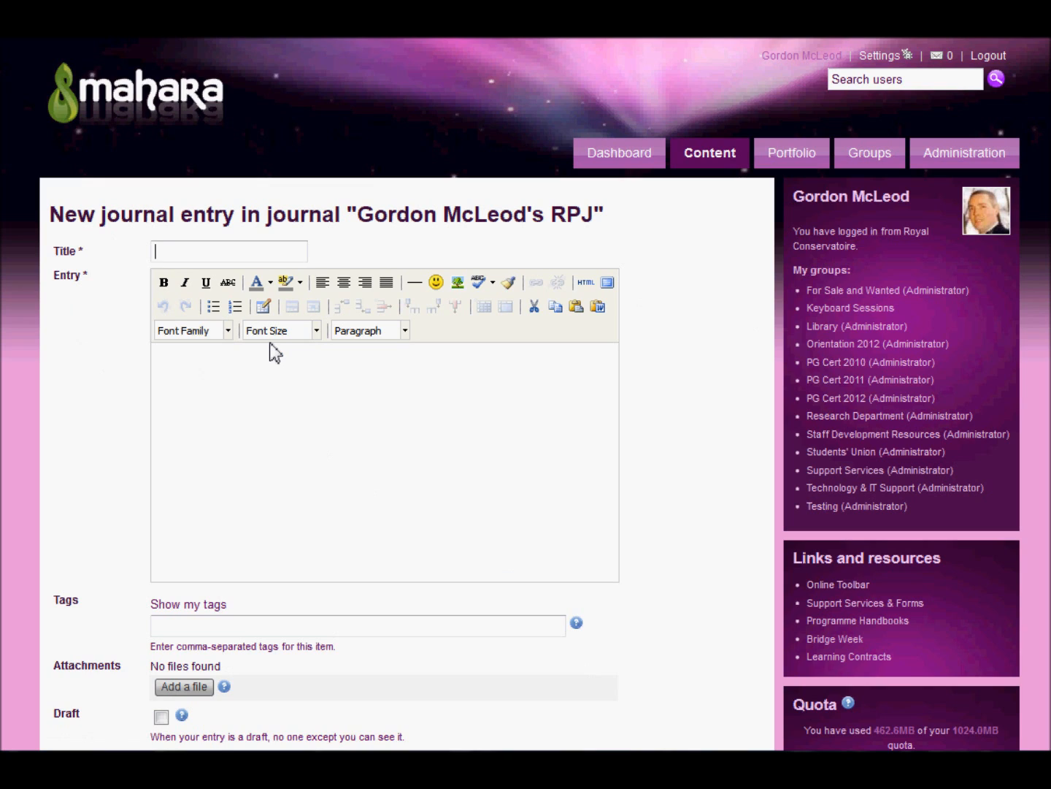
{"action": "type", "text": "ke"}
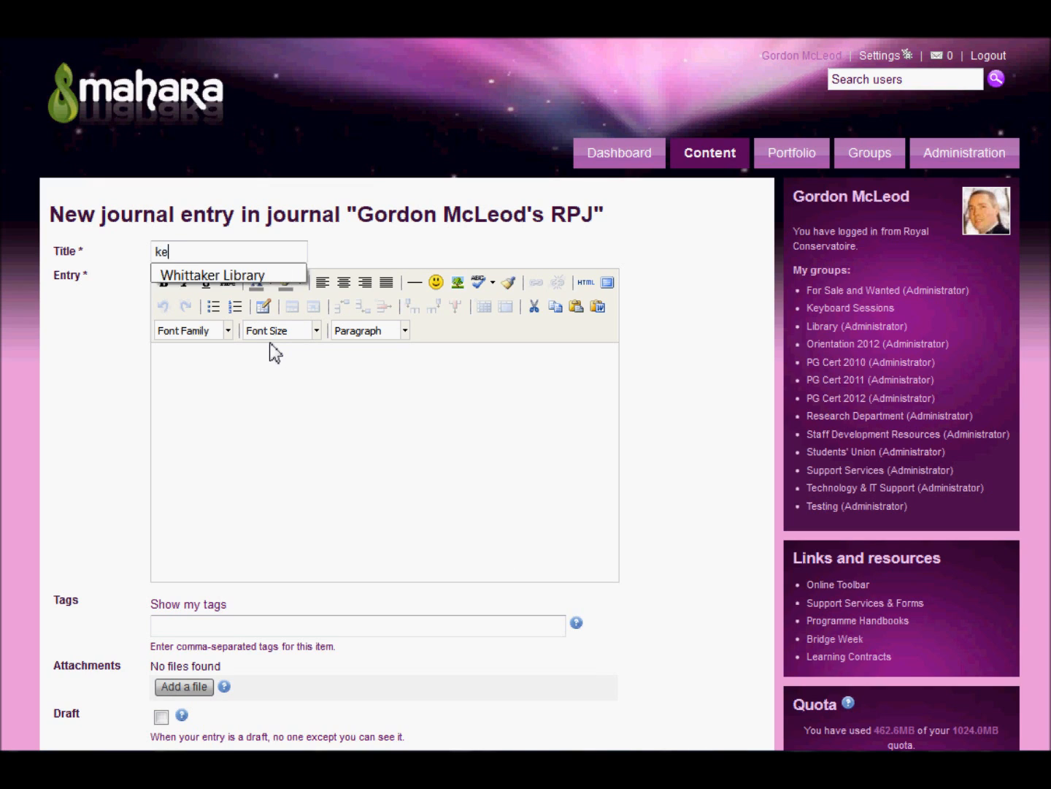
{"action": "type", "text": "ep posting"}
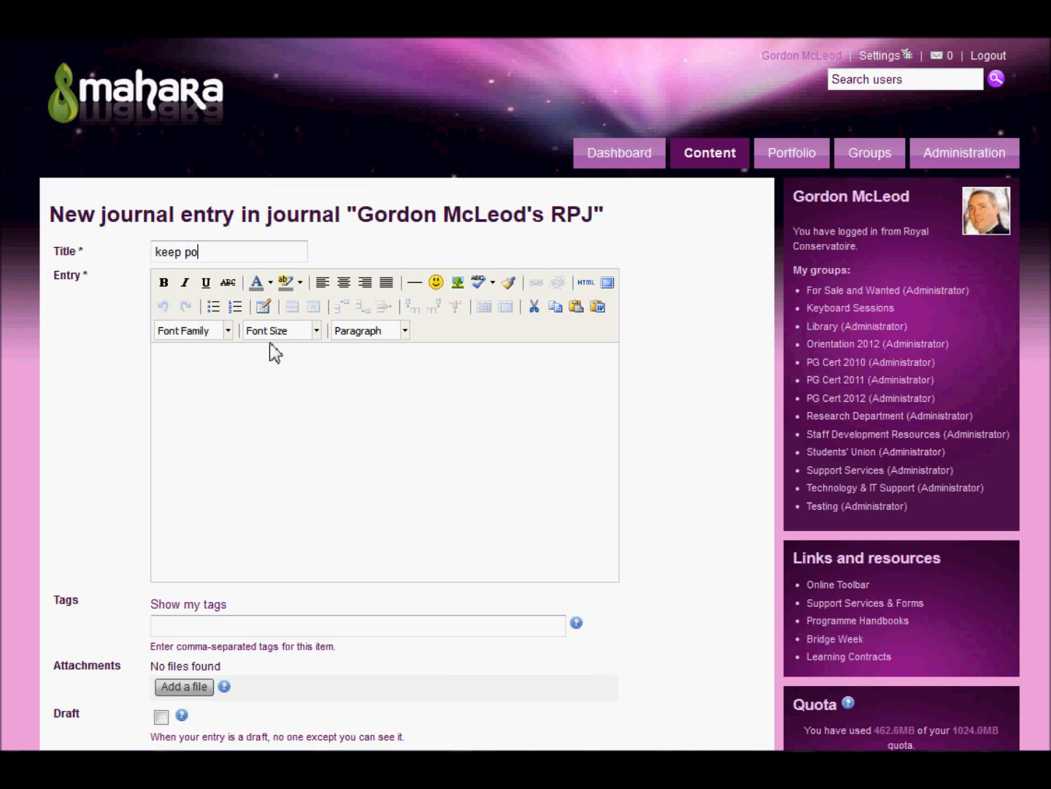
{"action": "left_click", "coordinate": [265, 379]}
{"action": "type", "text": "Try"}
{"action": "type", "text": "to post on a re"}
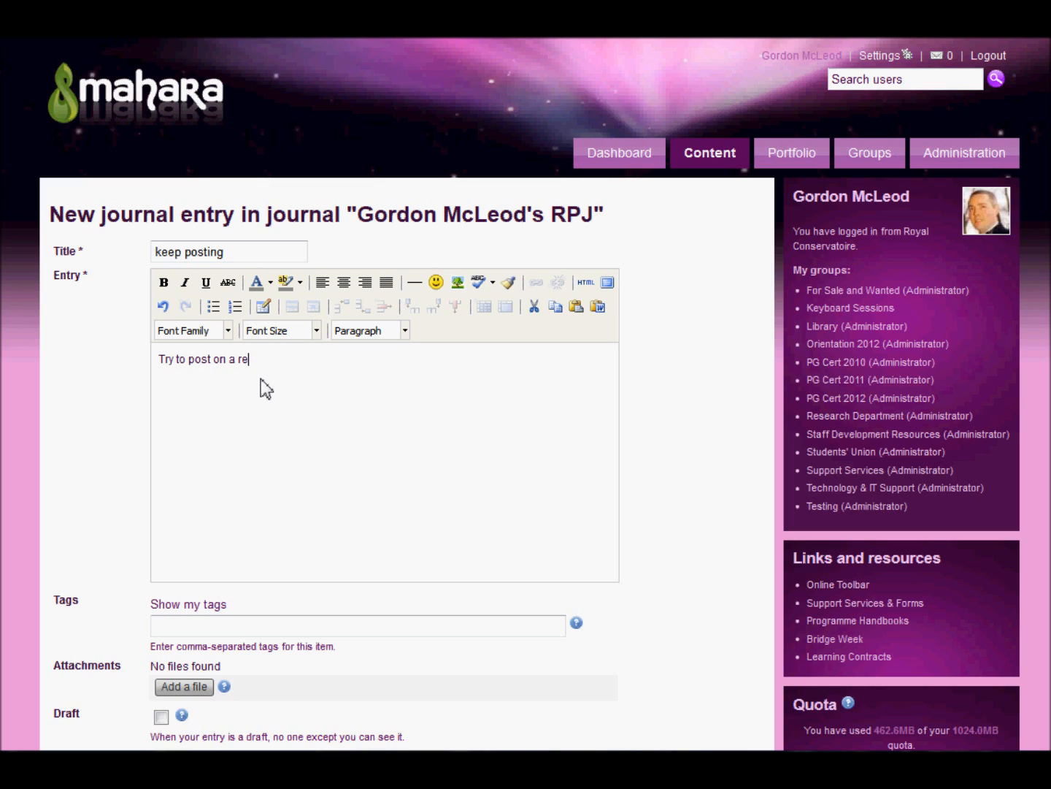
{"action": "type", "text": "gular basis"}
{"action": "scroll", "coordinate": [265, 394], "scroll_direction": "down", "scroll_amount": 5}
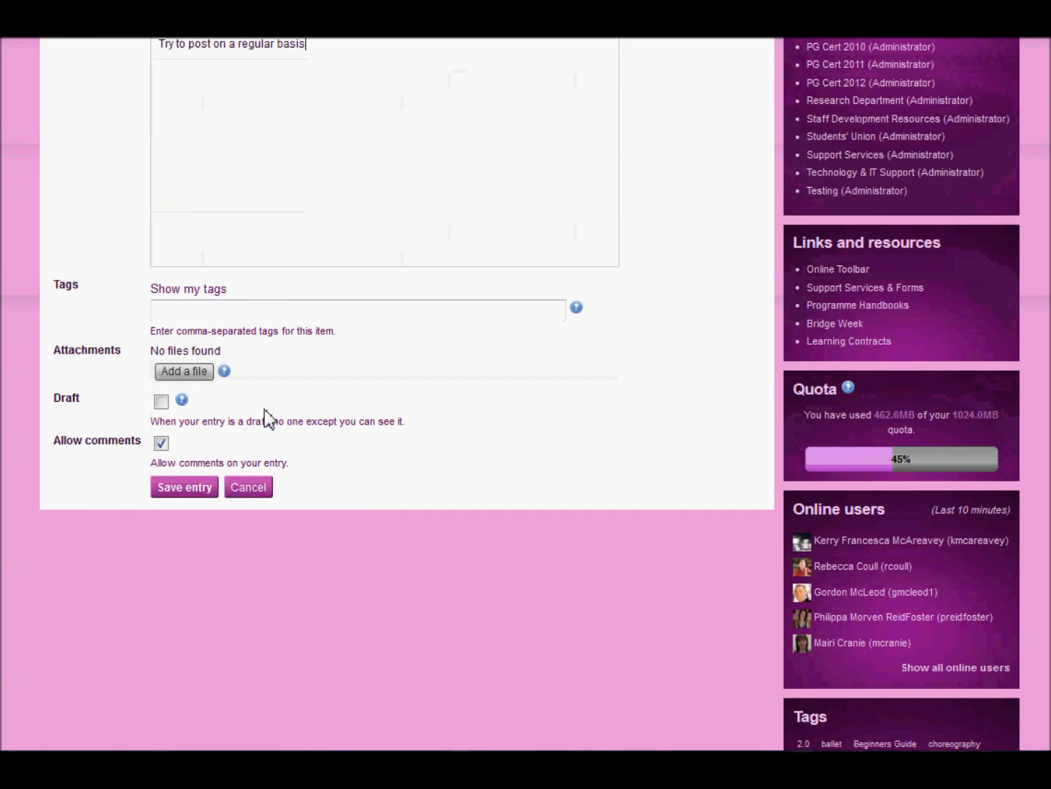
{"action": "left_click", "coordinate": [197, 490]}
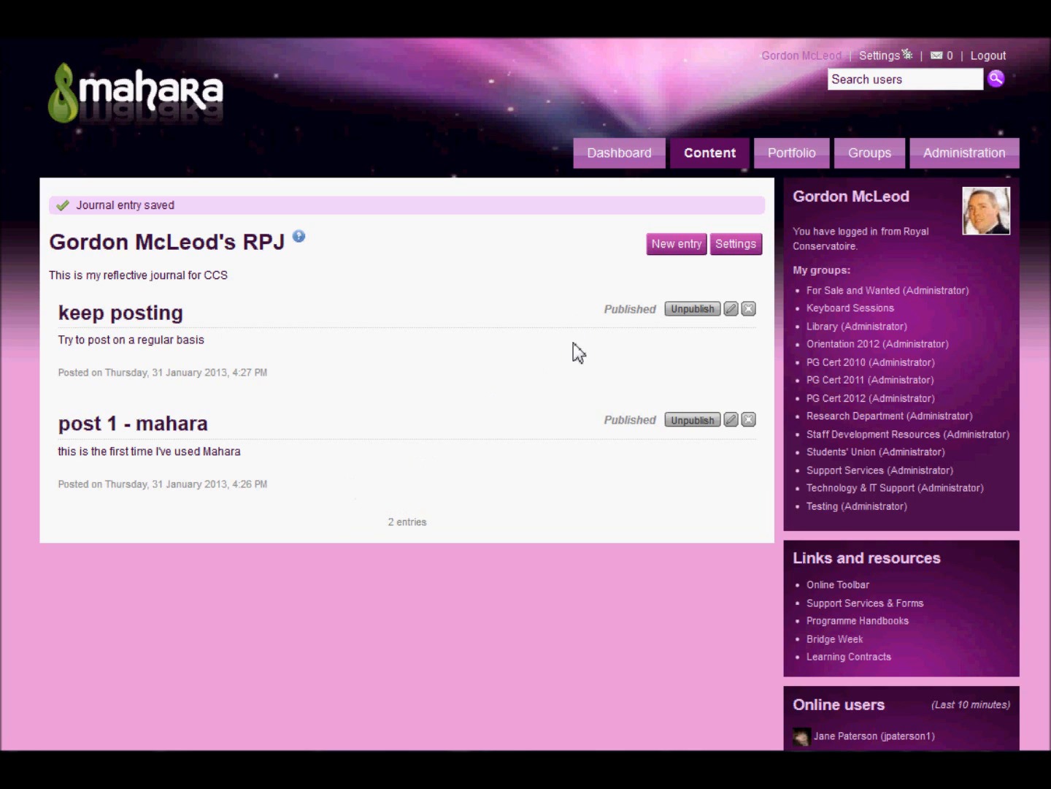
Start a third journal entry titled "tagging" with the text "add a tag"
{"action": "left_click", "coordinate": [662, 248]}
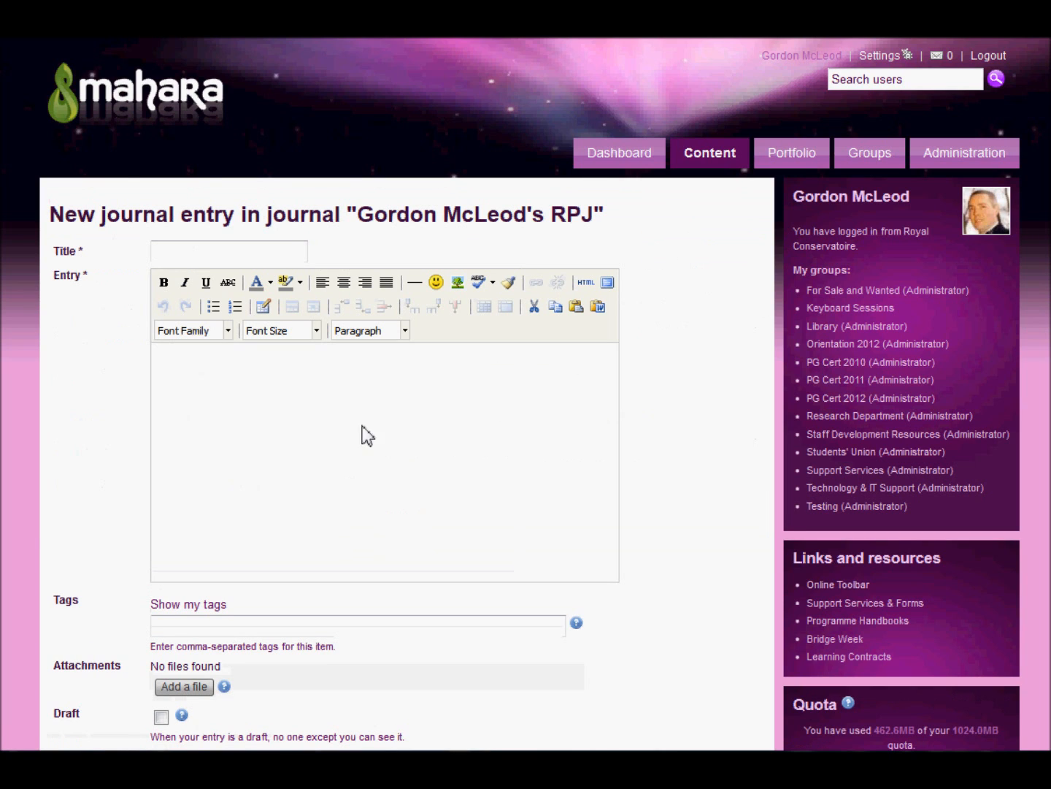
{"action": "type", "text": "tagging"}
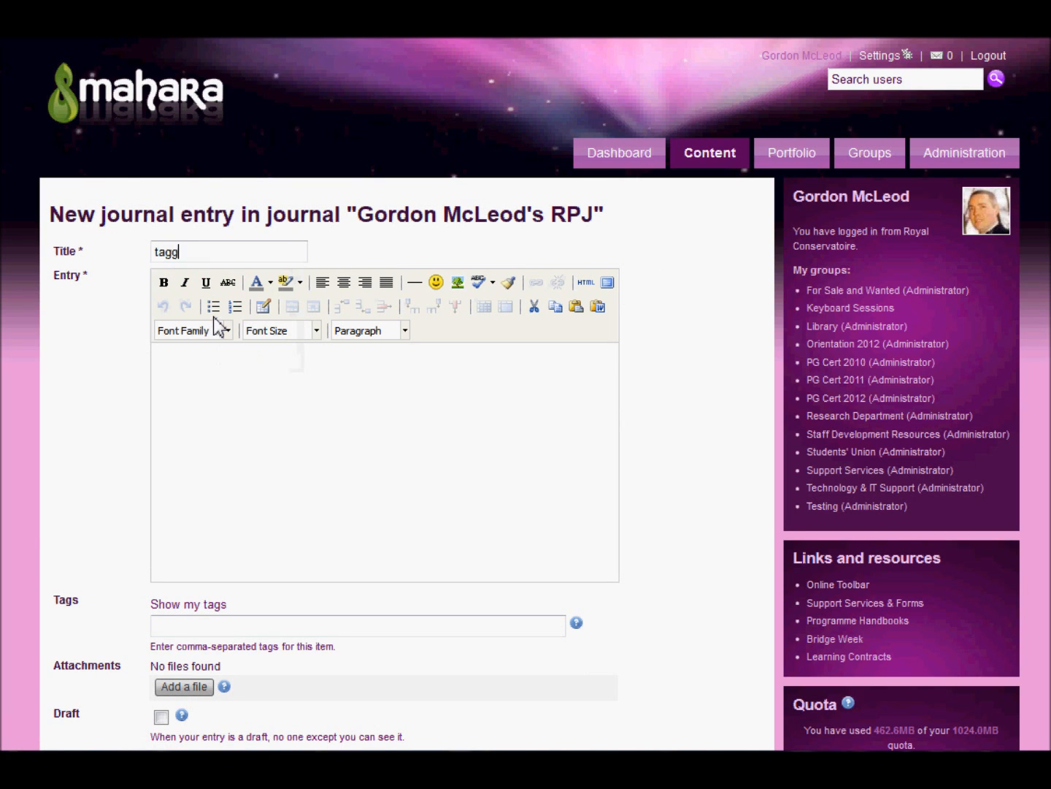
{"action": "left_click", "coordinate": [209, 372]}
{"action": "type", "text": "add a tag"}
Tag the entry with "Moodle" and save it
{"action": "scroll", "coordinate": [310, 375], "scroll_direction": "down", "scroll_amount": 1}
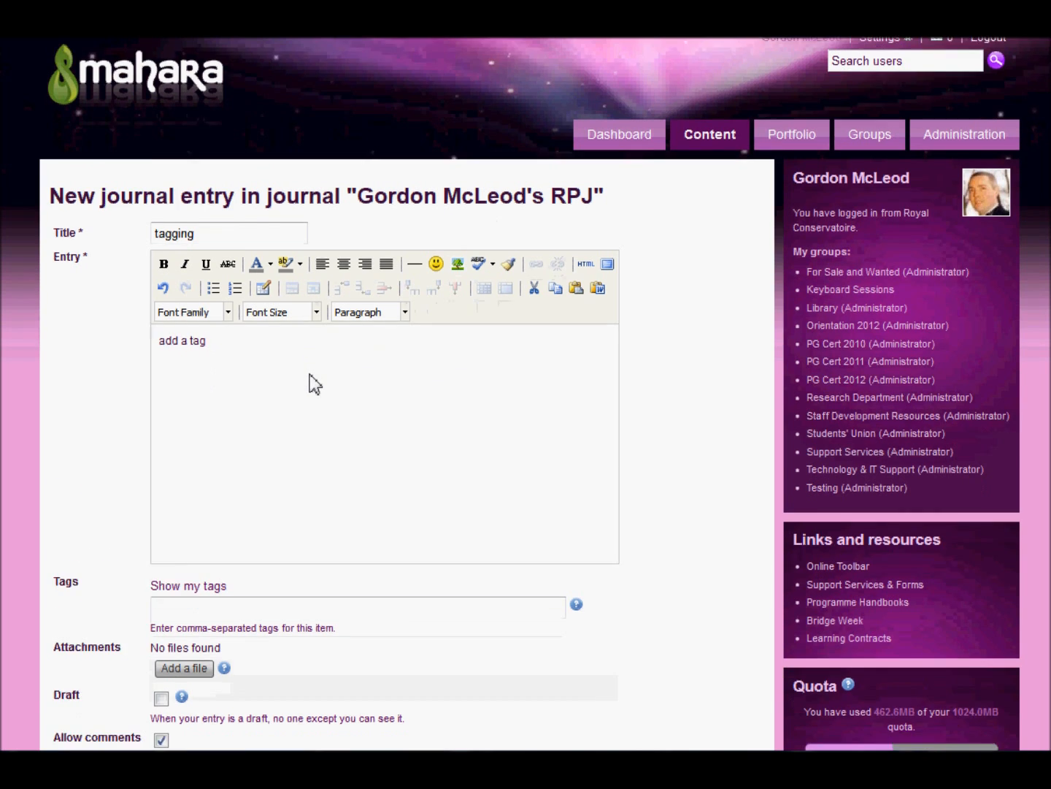
{"action": "scroll", "coordinate": [311, 369], "scroll_direction": "down", "scroll_amount": 3}
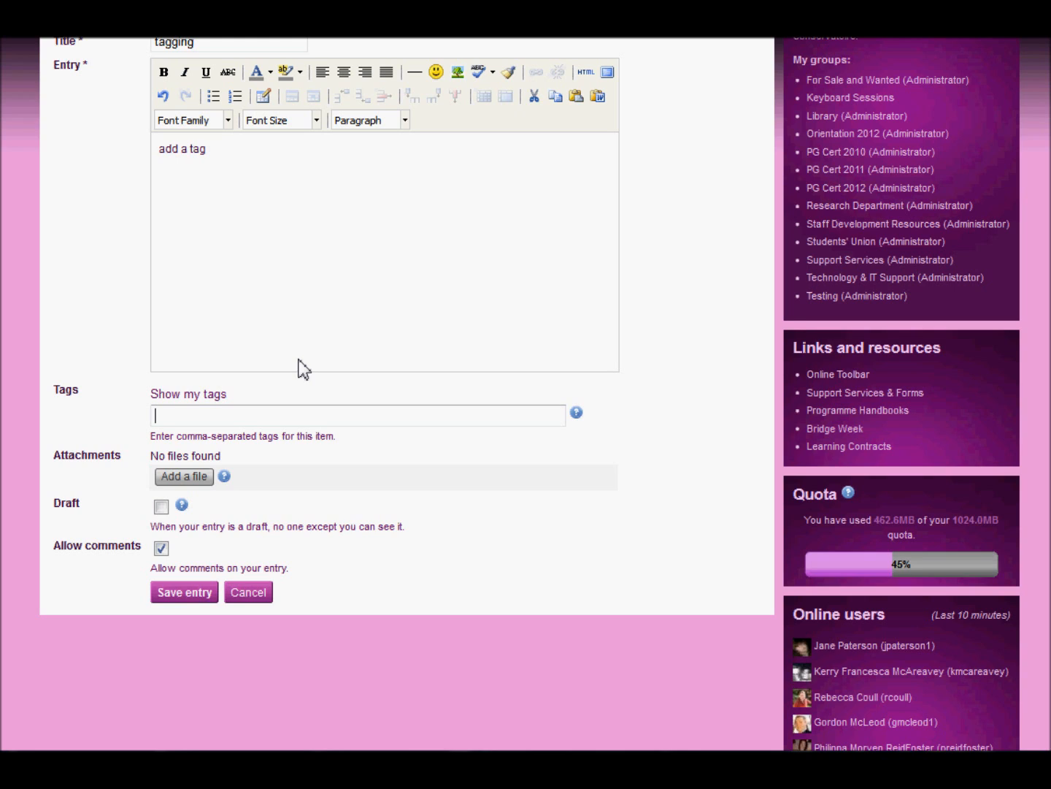
{"action": "type", "text": "Moodle"}
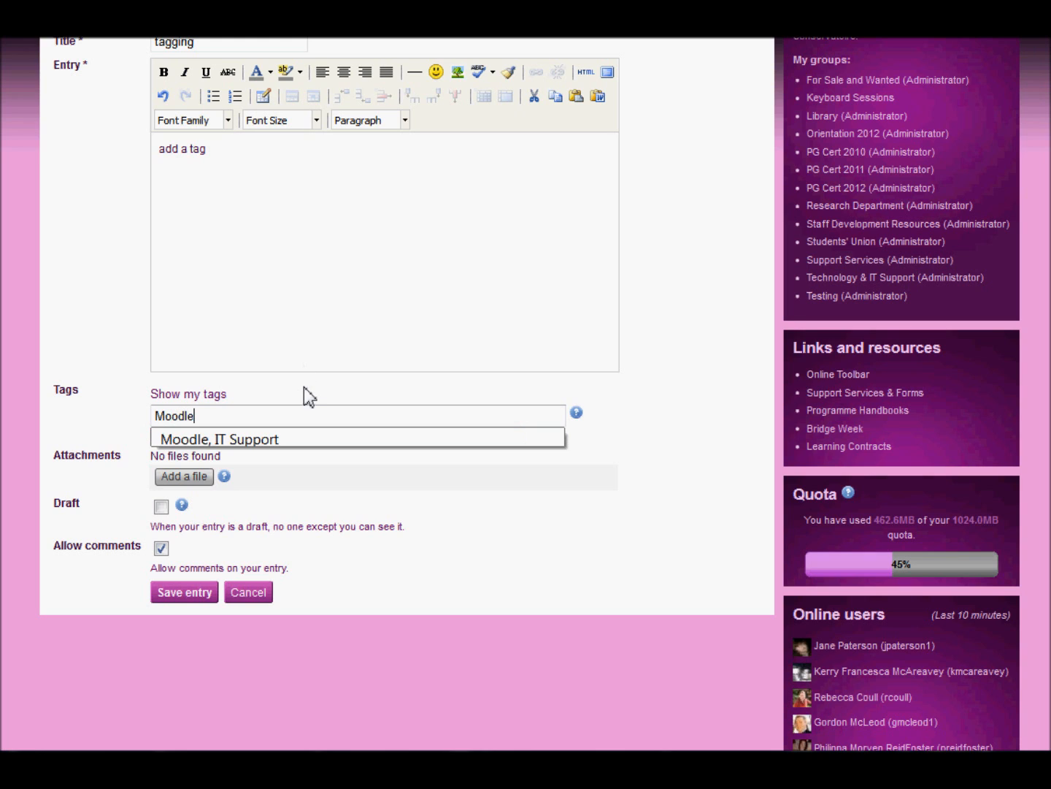
{"action": "left_click", "coordinate": [304, 385]}
{"action": "left_click", "coordinate": [192, 597]}
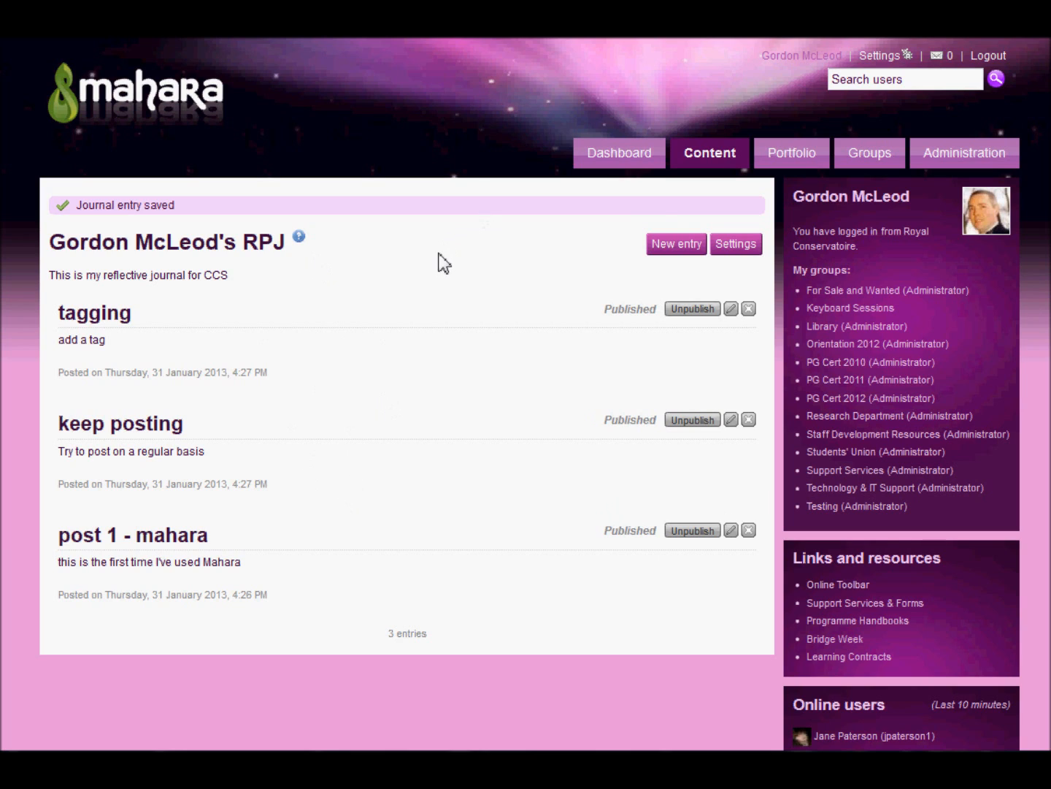
Create and save a portfolio page titled with the owner's full name followed by "'s RPJ"
{"action": "mouse_move", "coordinate": [824, 155]}
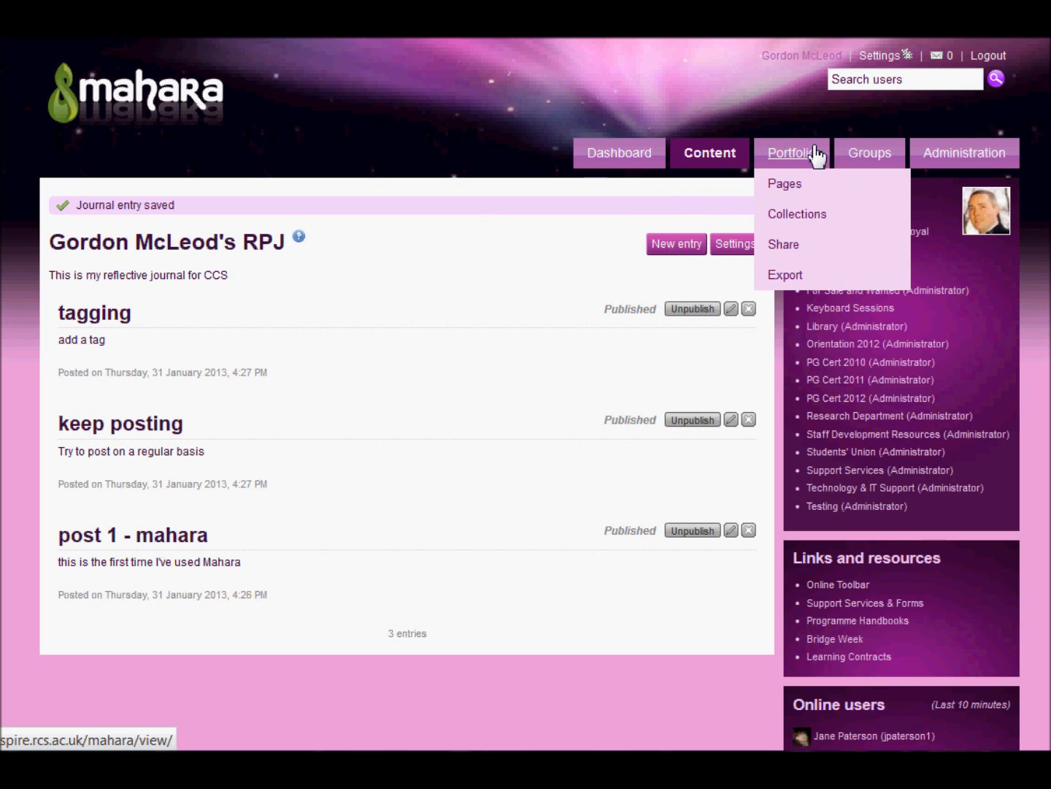
{"action": "left_click", "coordinate": [784, 184]}
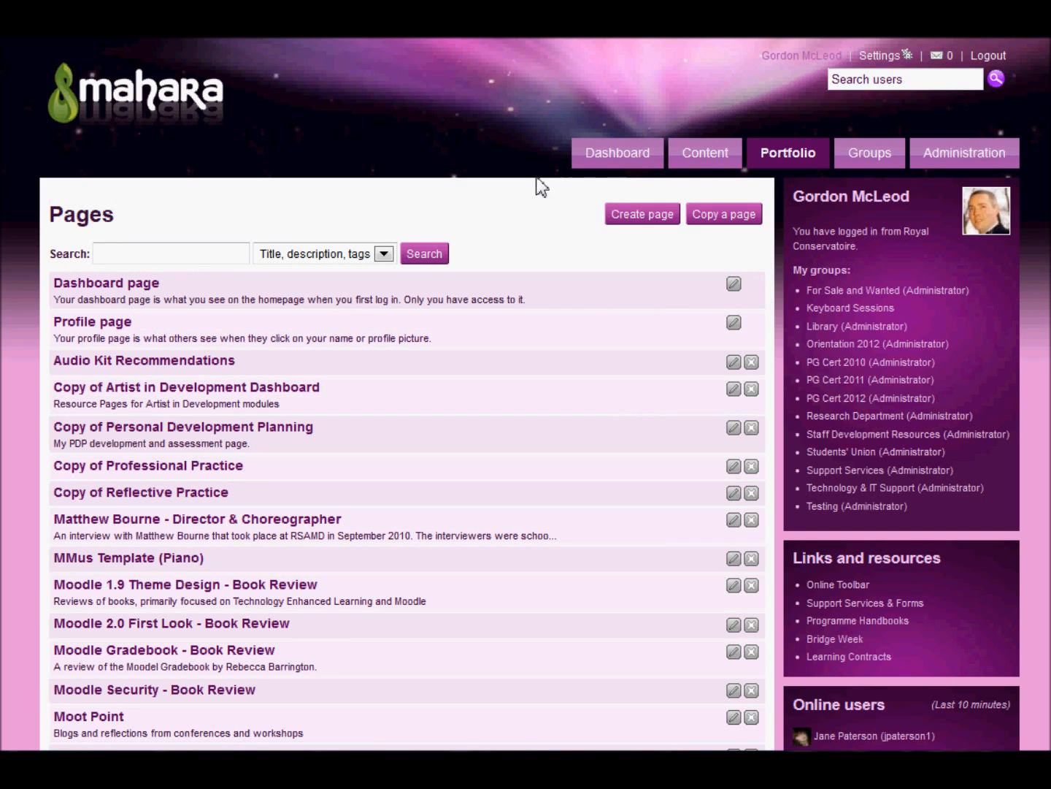
{"action": "left_click", "coordinate": [640, 217]}
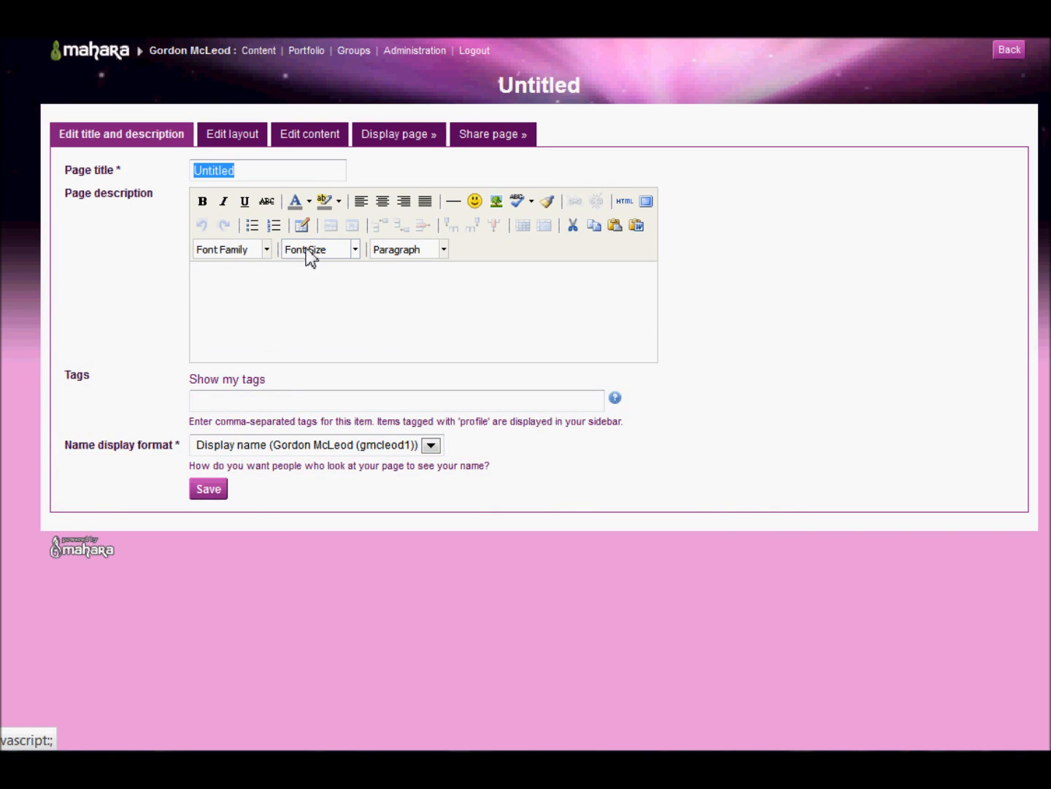
{"action": "type", "text": "Gordon McLeod's RPJ"}
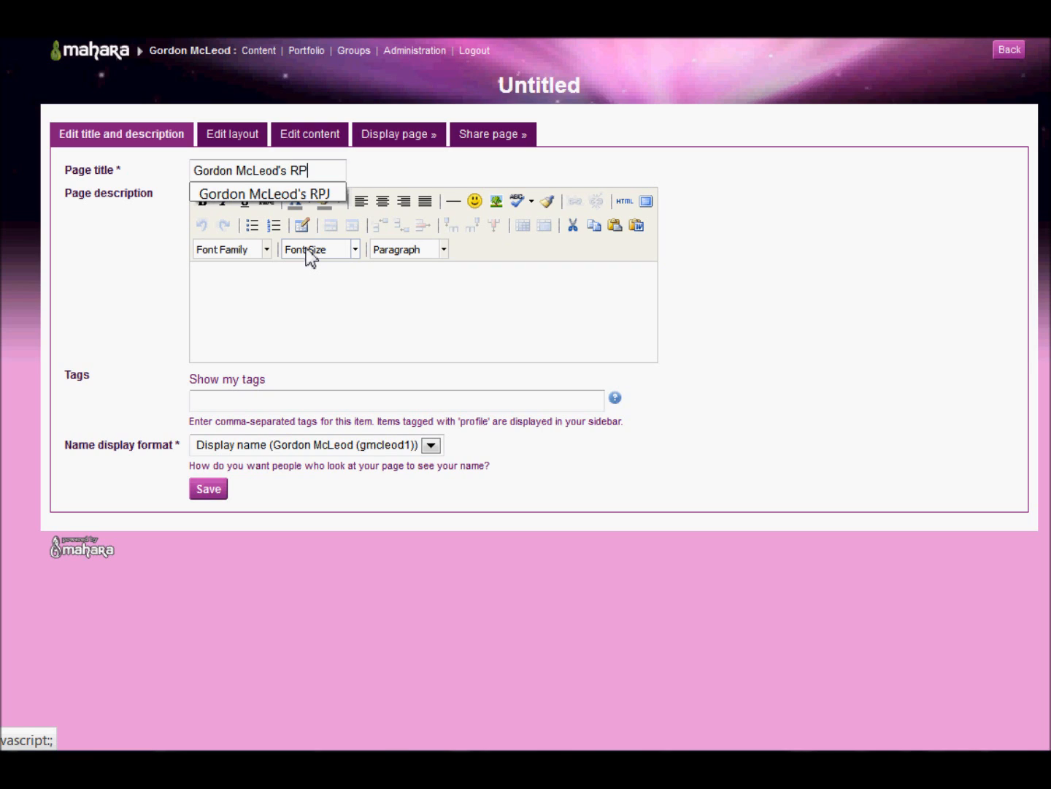
{"action": "left_click", "coordinate": [308, 264]}
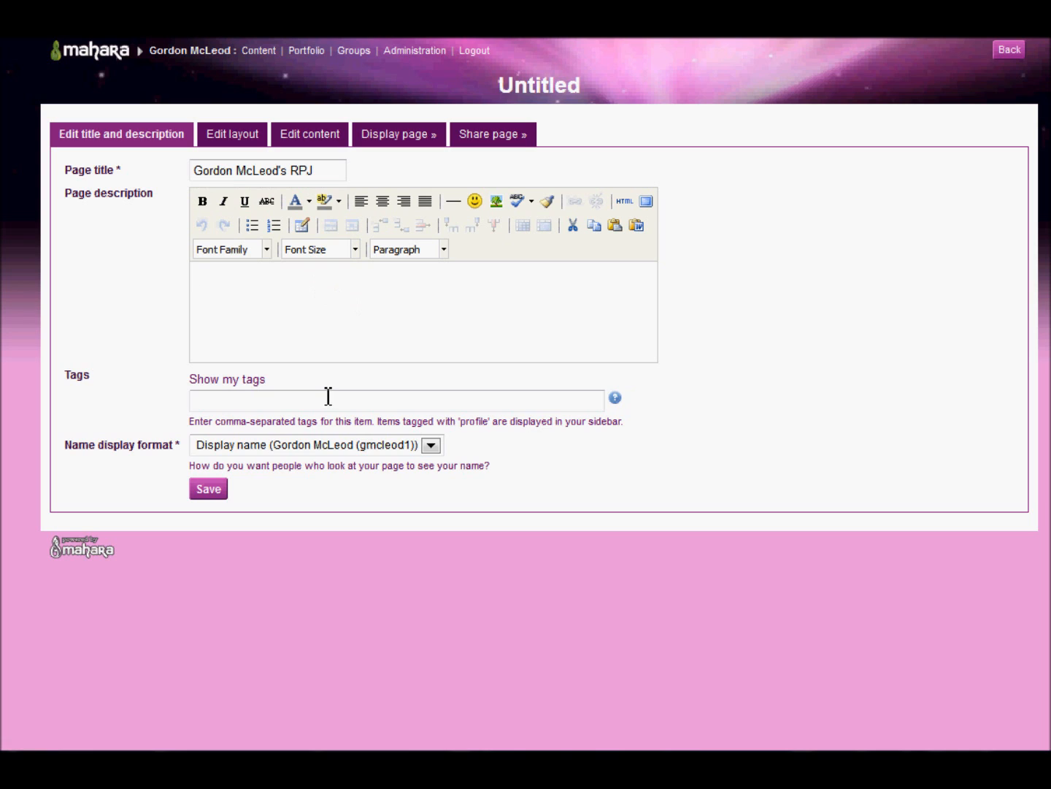
{"action": "left_click", "coordinate": [214, 493]}
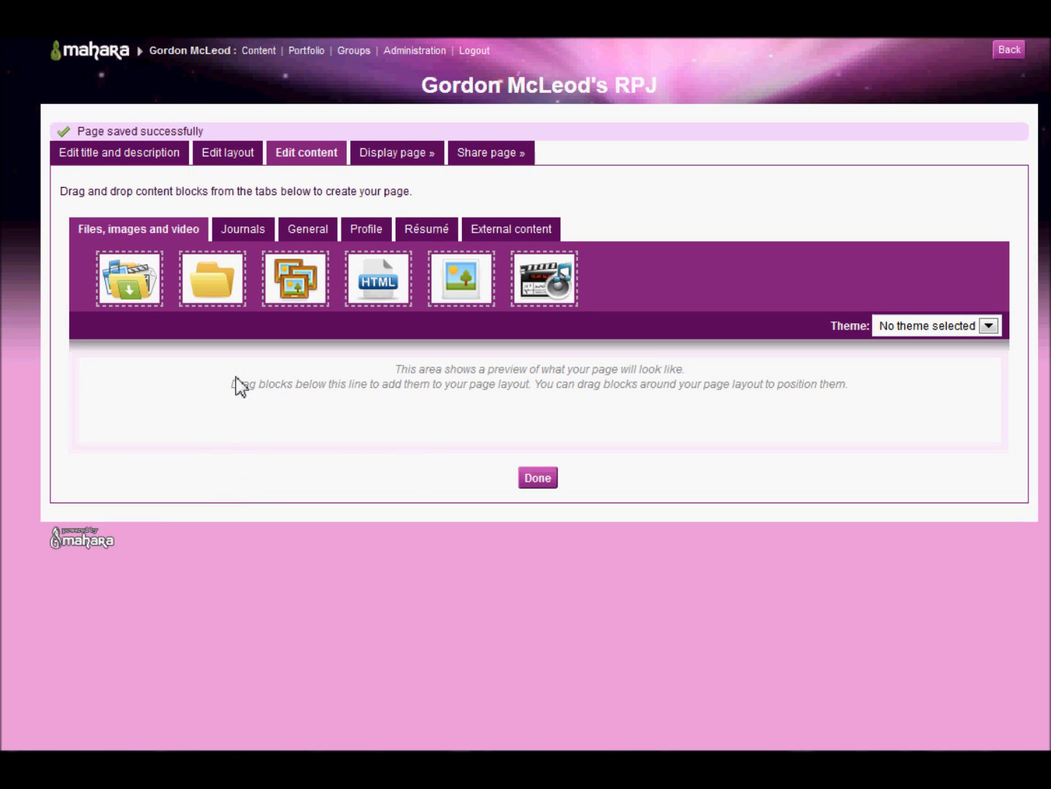
Add a Journal block to the page, choose the owner's RPJ journal as its source, and save the block
{"action": "left_click", "coordinate": [245, 233]}
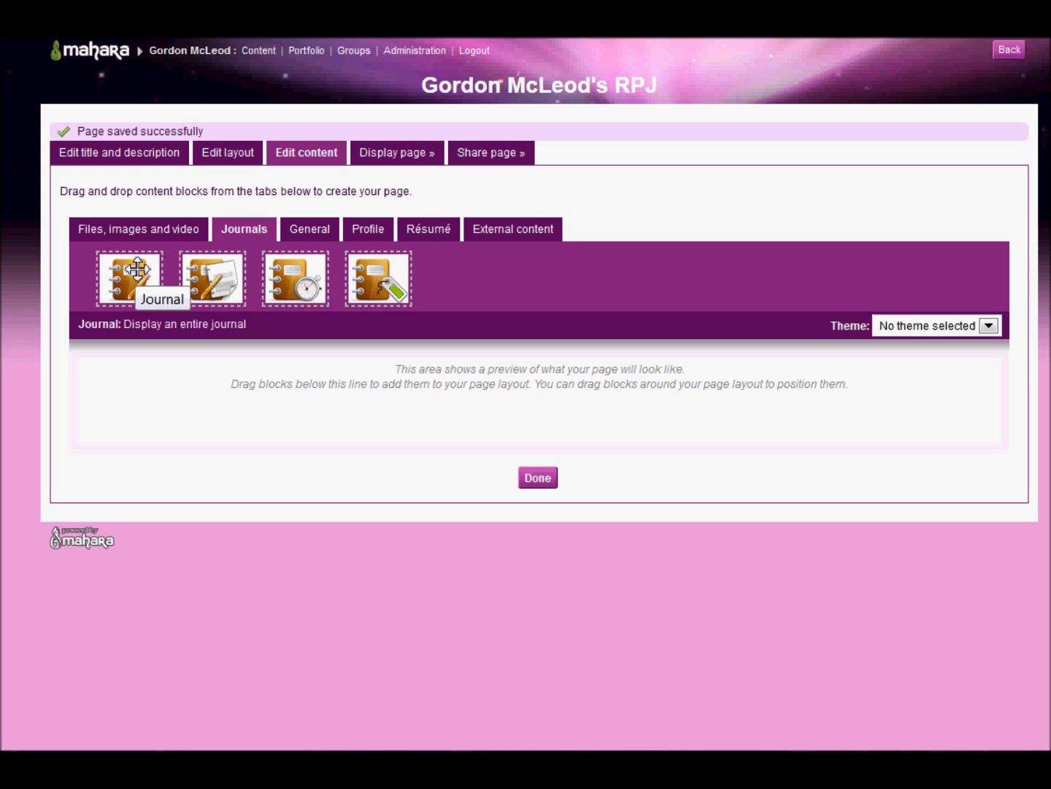
{"action": "left_click_drag", "start_coordinate": [136, 277], "coordinate": [135, 440]}
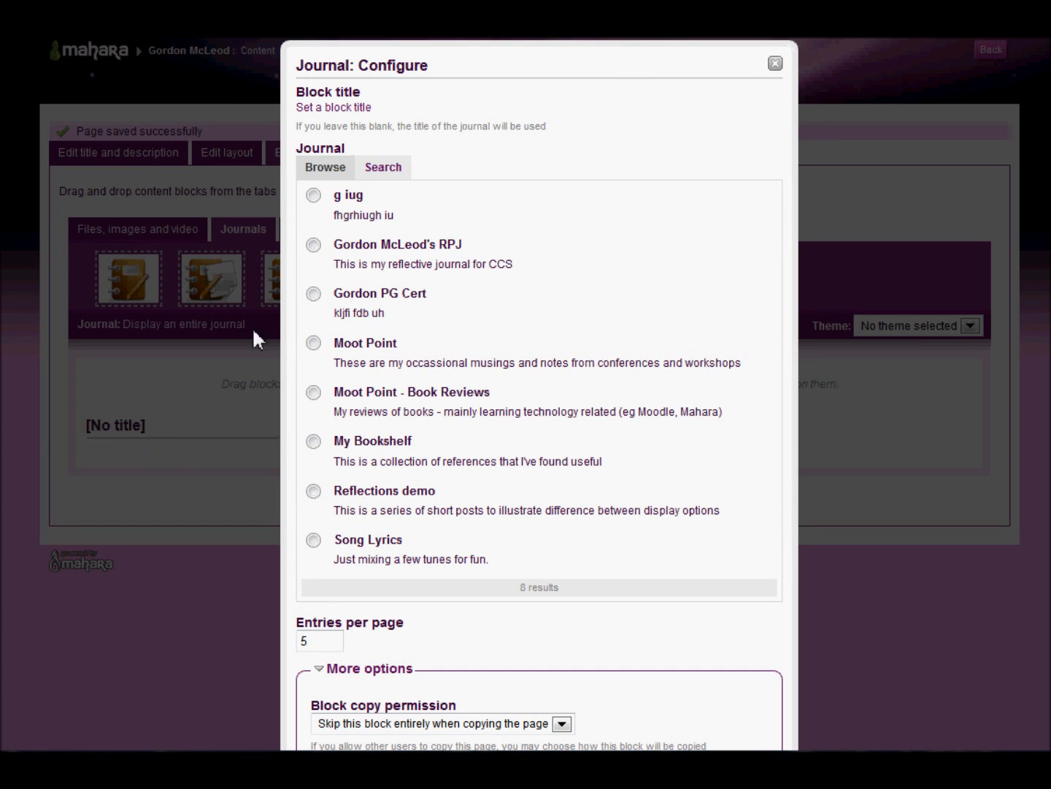
{"action": "scroll", "coordinate": [481, 321], "scroll_direction": "down", "scroll_amount": 2}
{"action": "left_click", "coordinate": [313, 172]}
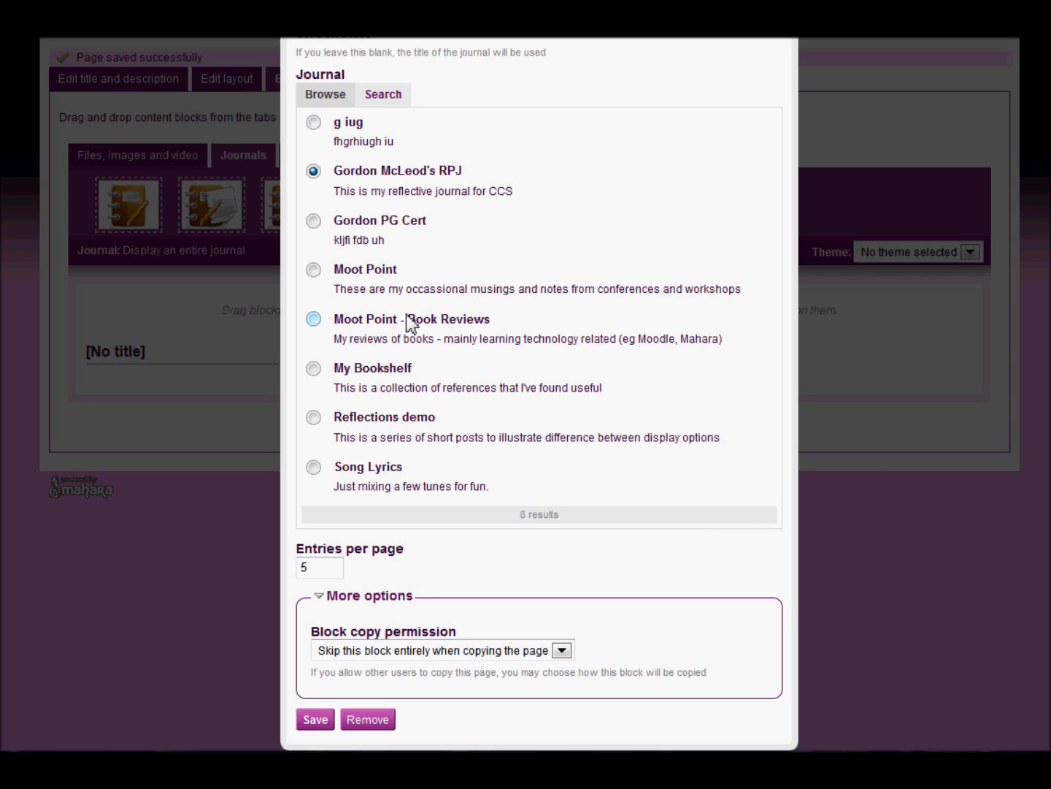
{"action": "left_click", "coordinate": [316, 719]}
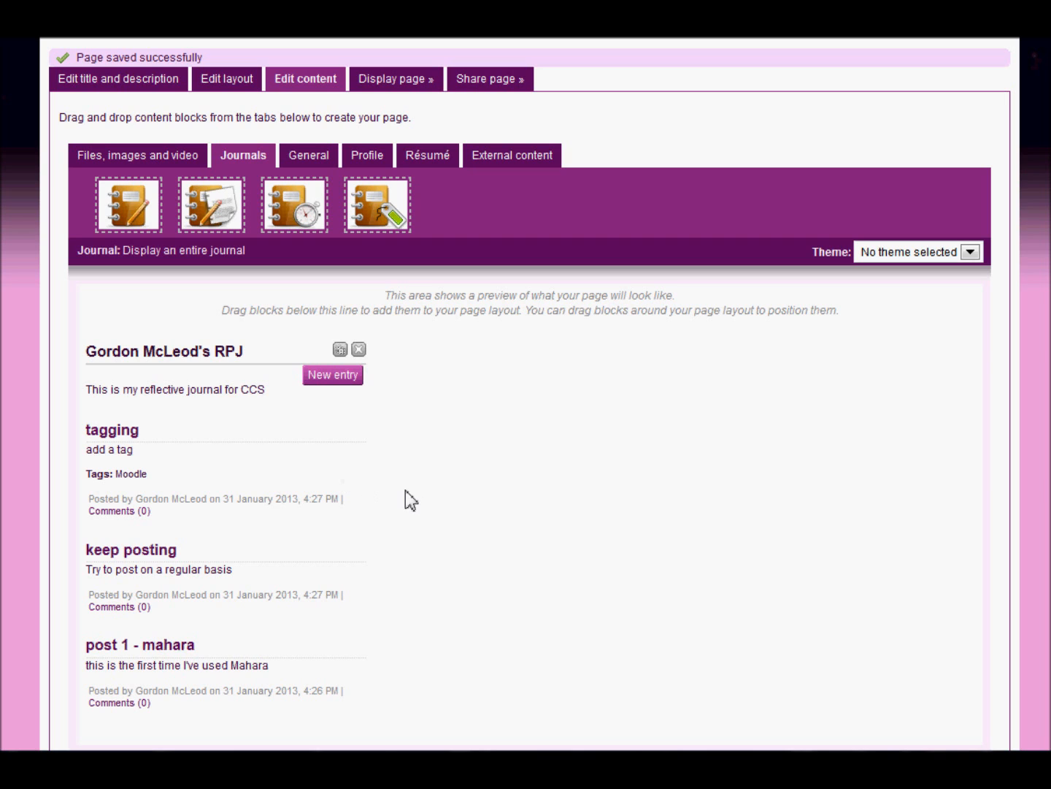
Change the page layout to 2 columns with a larger left column and save it
{"action": "left_click", "coordinate": [246, 80]}
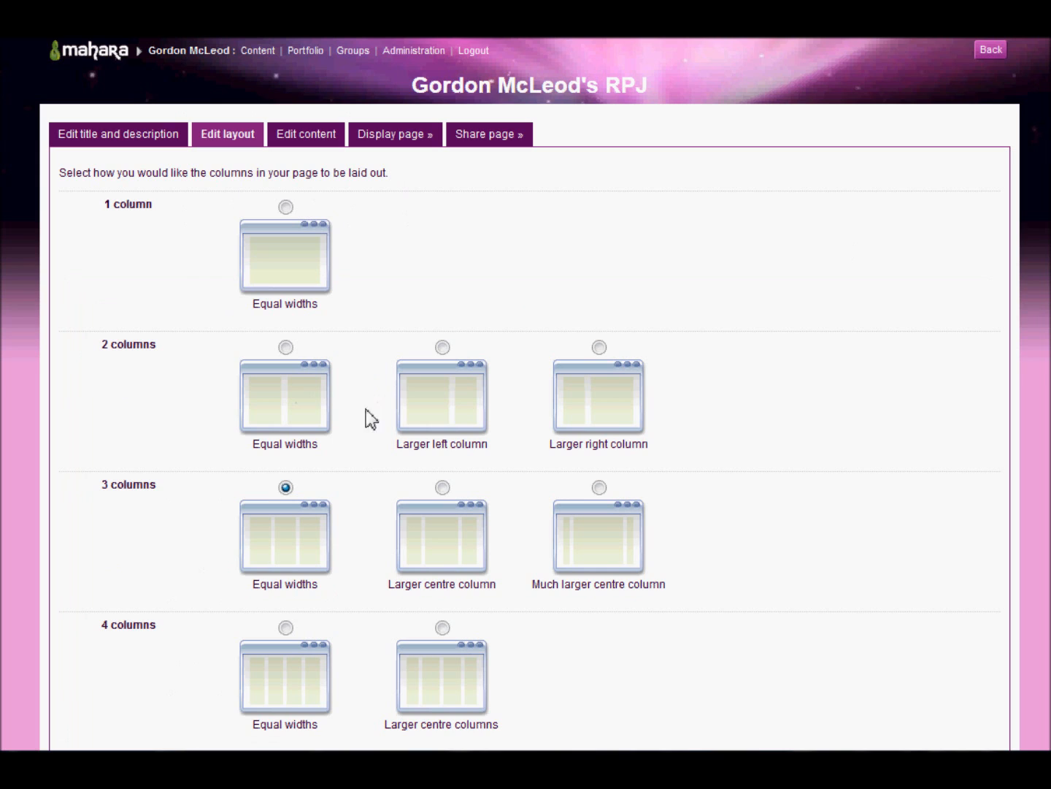
{"action": "left_click", "coordinate": [443, 347]}
{"action": "scroll", "coordinate": [462, 422], "scroll_direction": "down", "scroll_amount": 3}
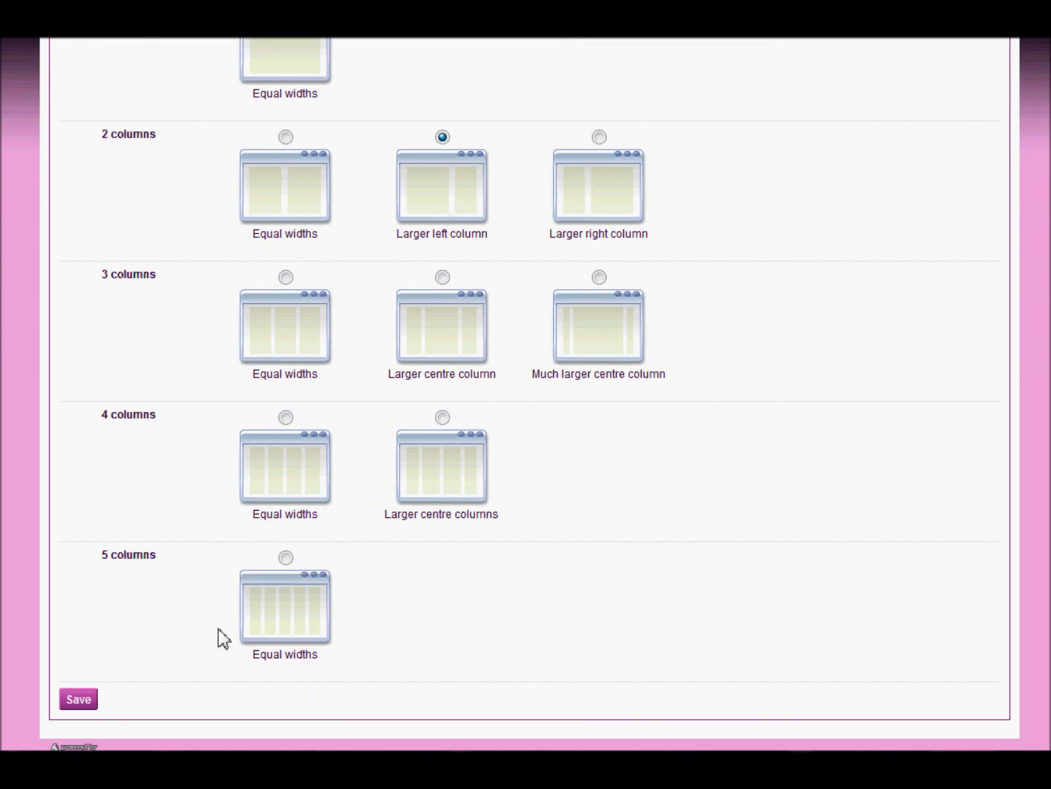
{"action": "left_click", "coordinate": [82, 699]}
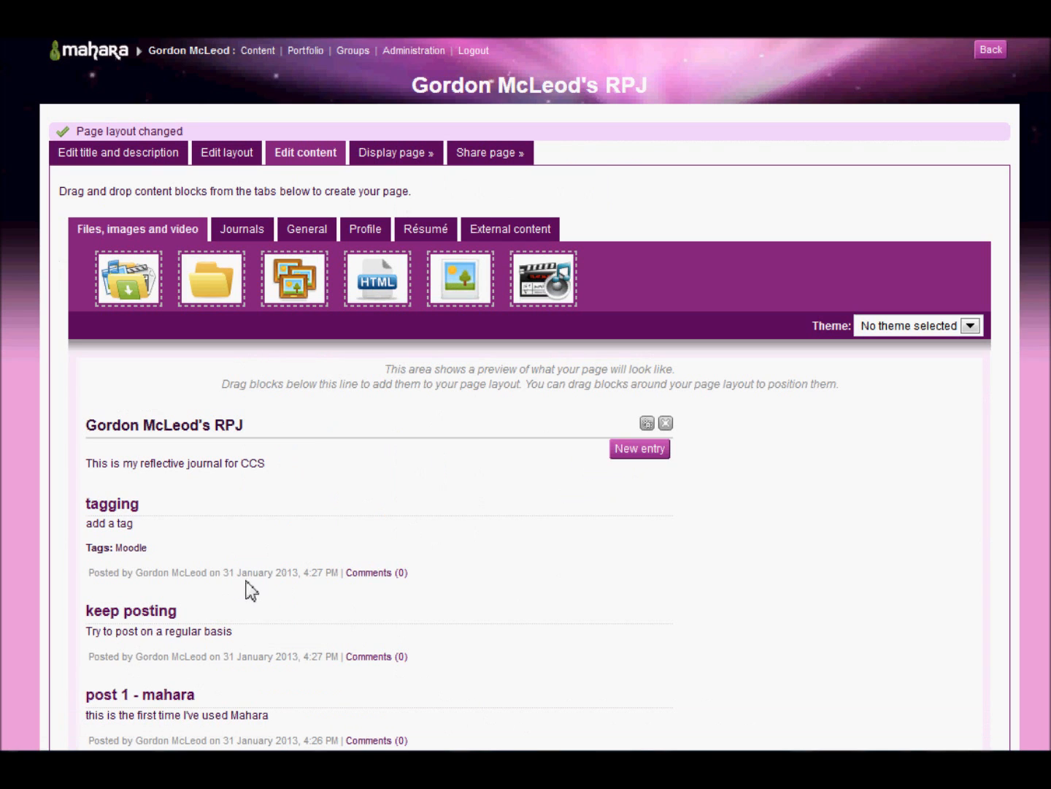
Finish editing the page and open the owner's RPJ page from the pages list to view it
{"action": "scroll", "coordinate": [497, 541], "scroll_direction": "down", "scroll_amount": 3}
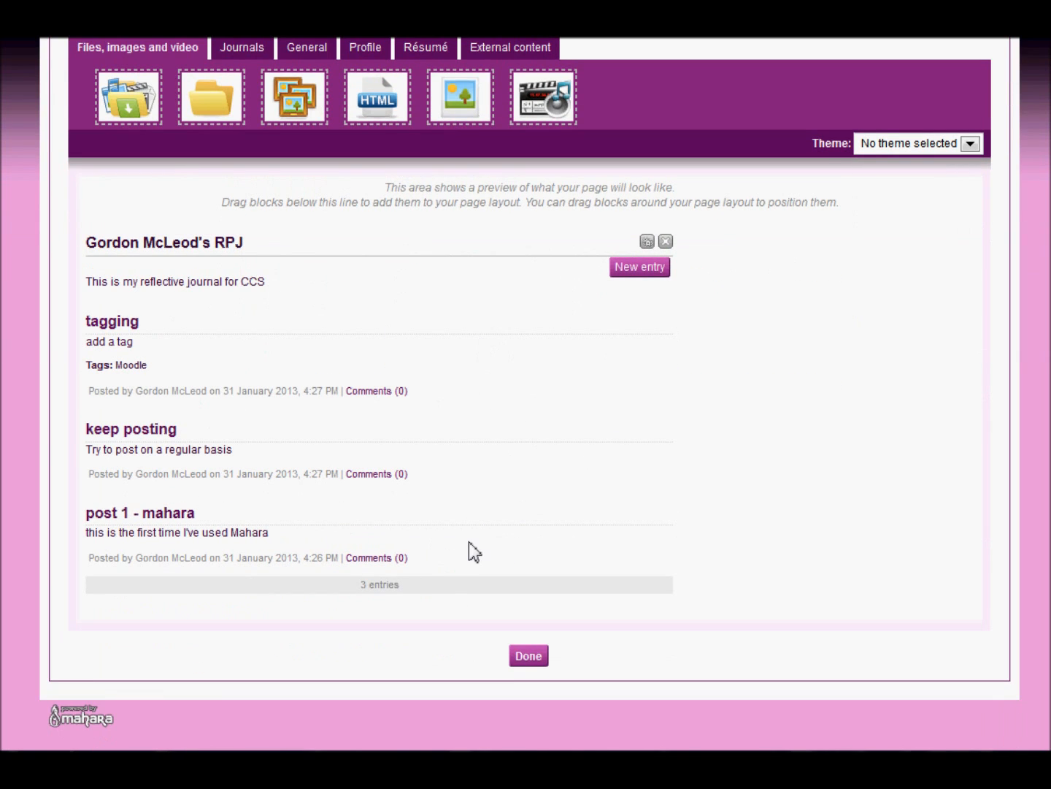
{"action": "left_click", "coordinate": [529, 660]}
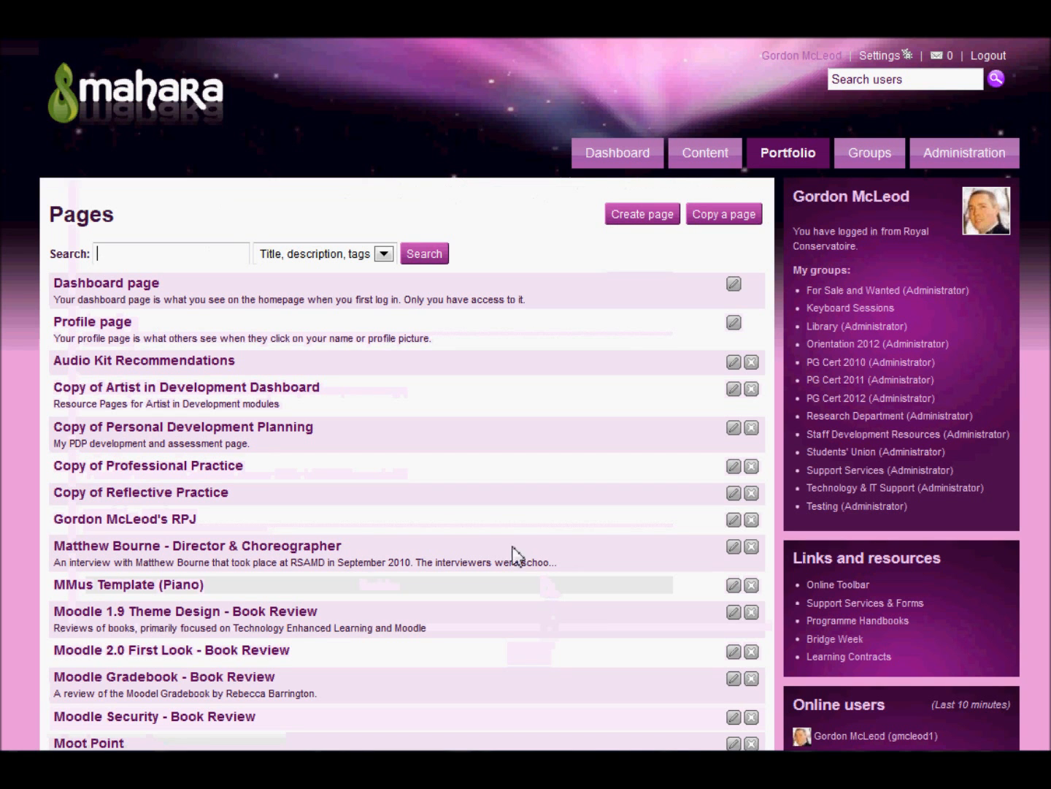
{"action": "scroll", "coordinate": [519, 555], "scroll_direction": "down", "scroll_amount": 3}
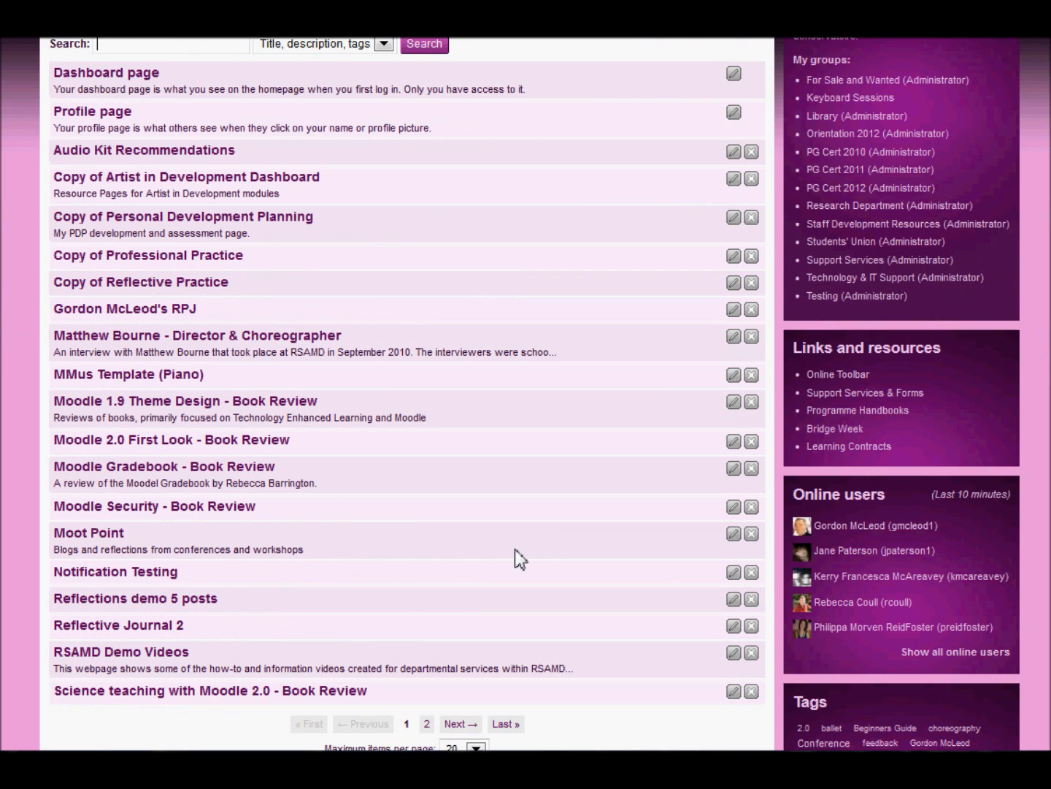
{"action": "left_click", "coordinate": [187, 310]}
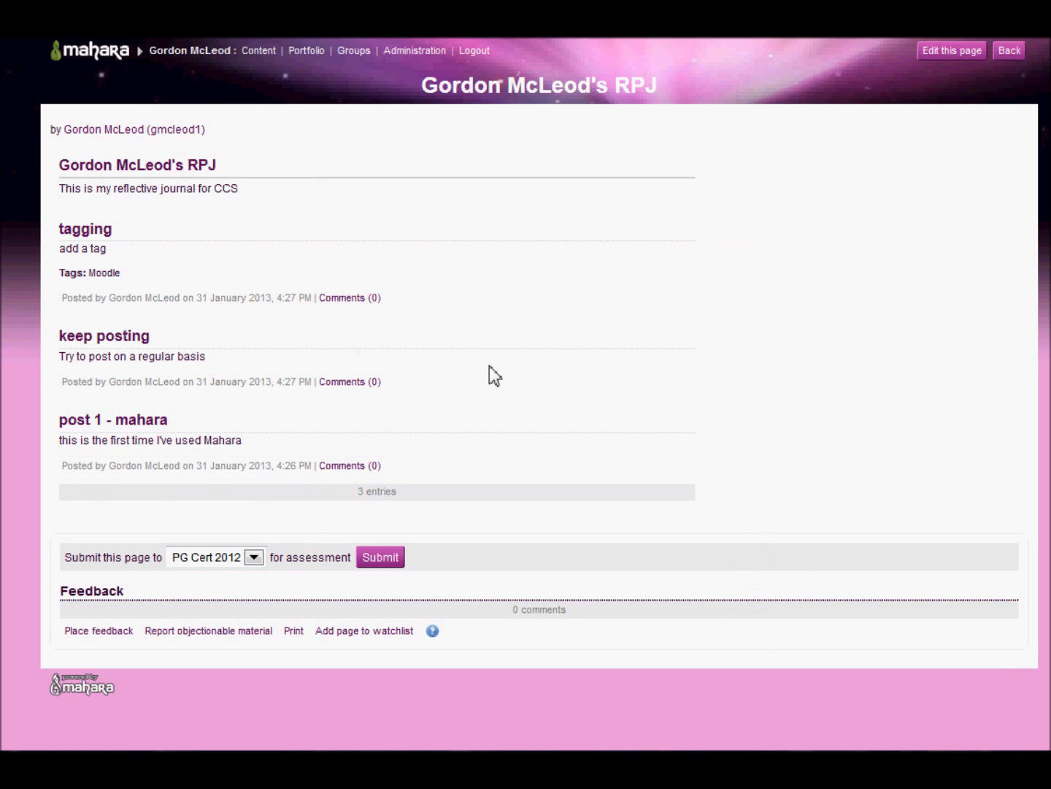
Return to editing the RPJ page and open its sharing settings to look through the access options
{"action": "left_click", "coordinate": [955, 48]}
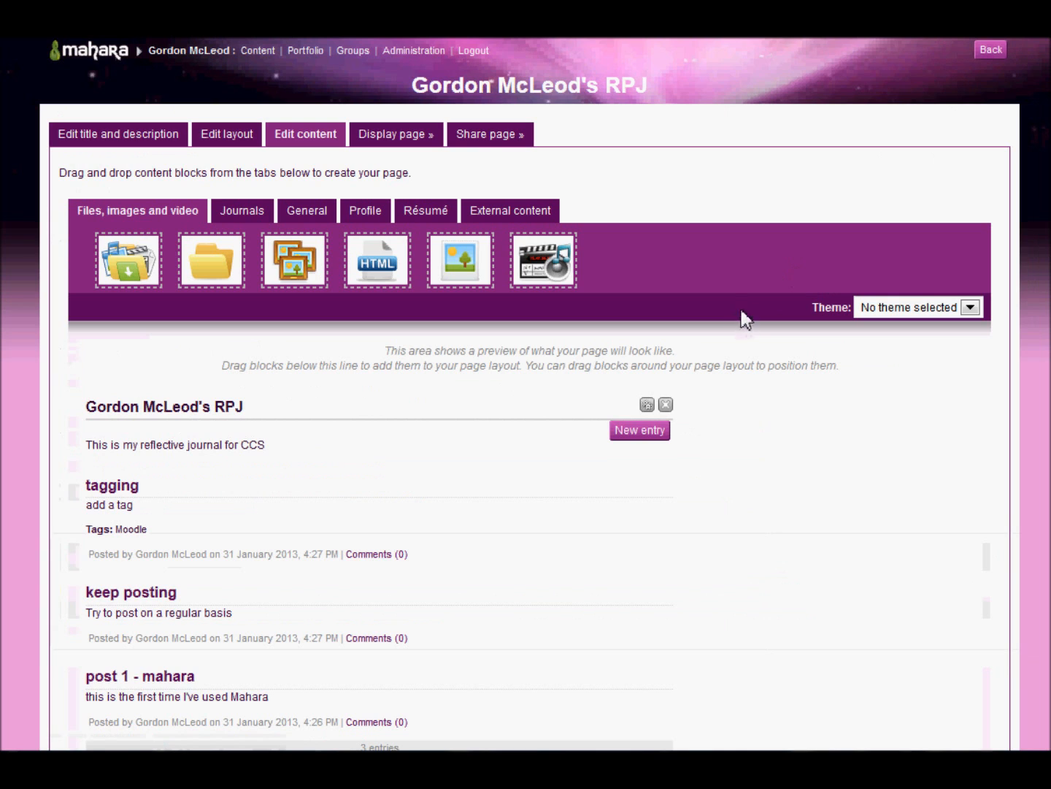
{"action": "left_click", "coordinate": [488, 135]}
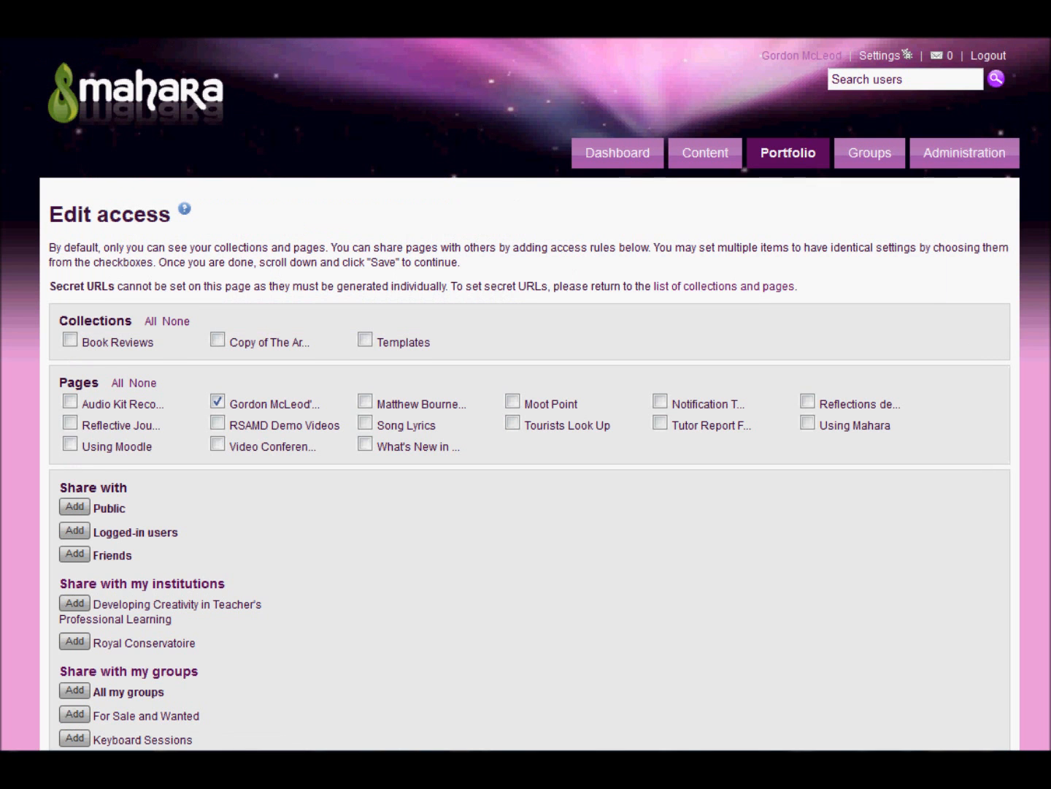
{"action": "scroll", "coordinate": [525, 394], "scroll_direction": "down", "scroll_amount": 4}
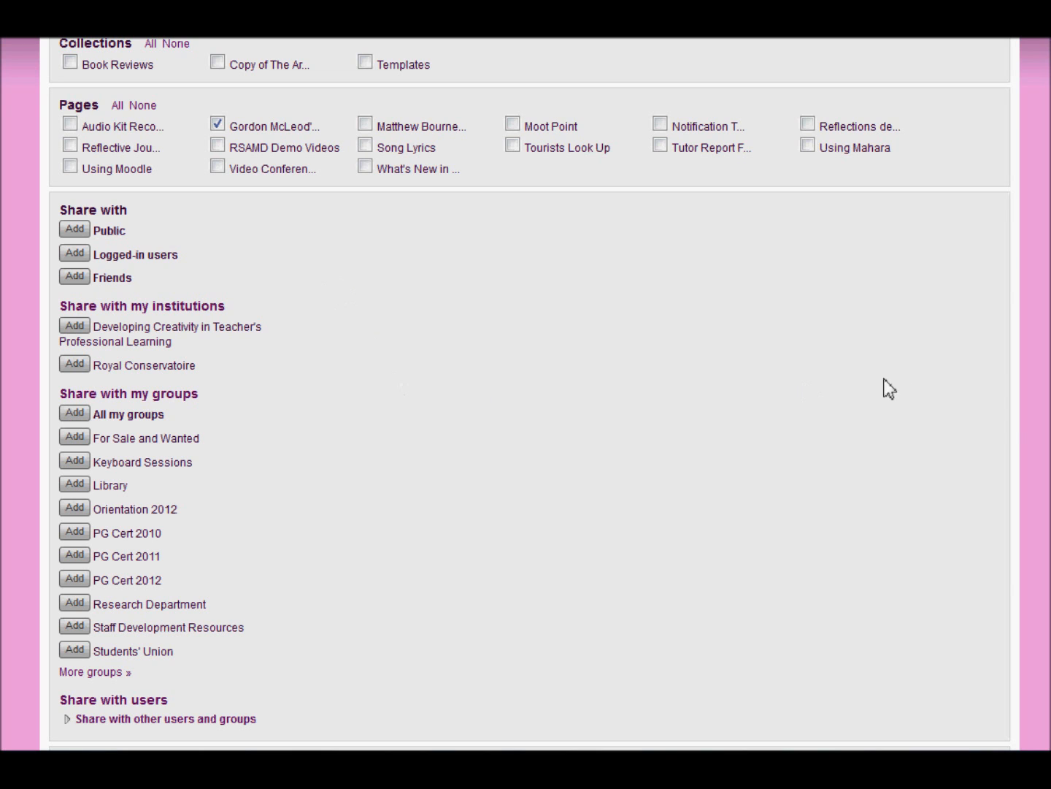
{"action": "scroll", "coordinate": [526, 394], "scroll_direction": "down", "scroll_amount": 3}
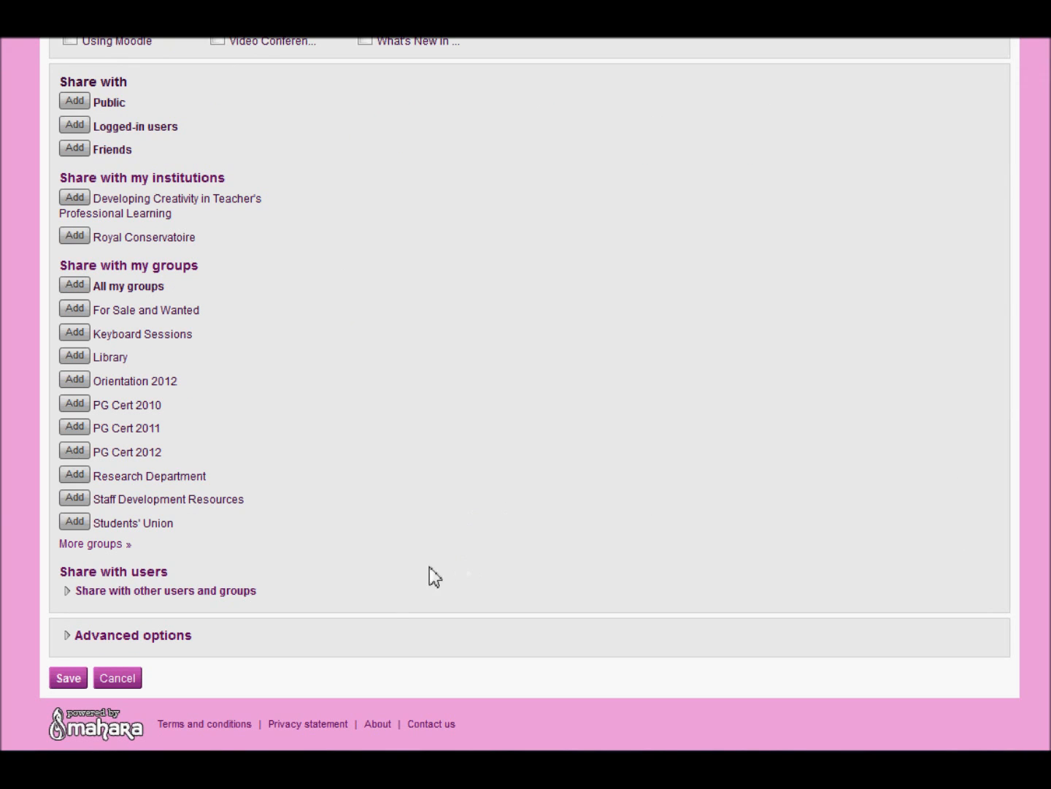
Expand sharing with other users and groups, and search among Users for "admin"
{"action": "left_click", "coordinate": [161, 593]}
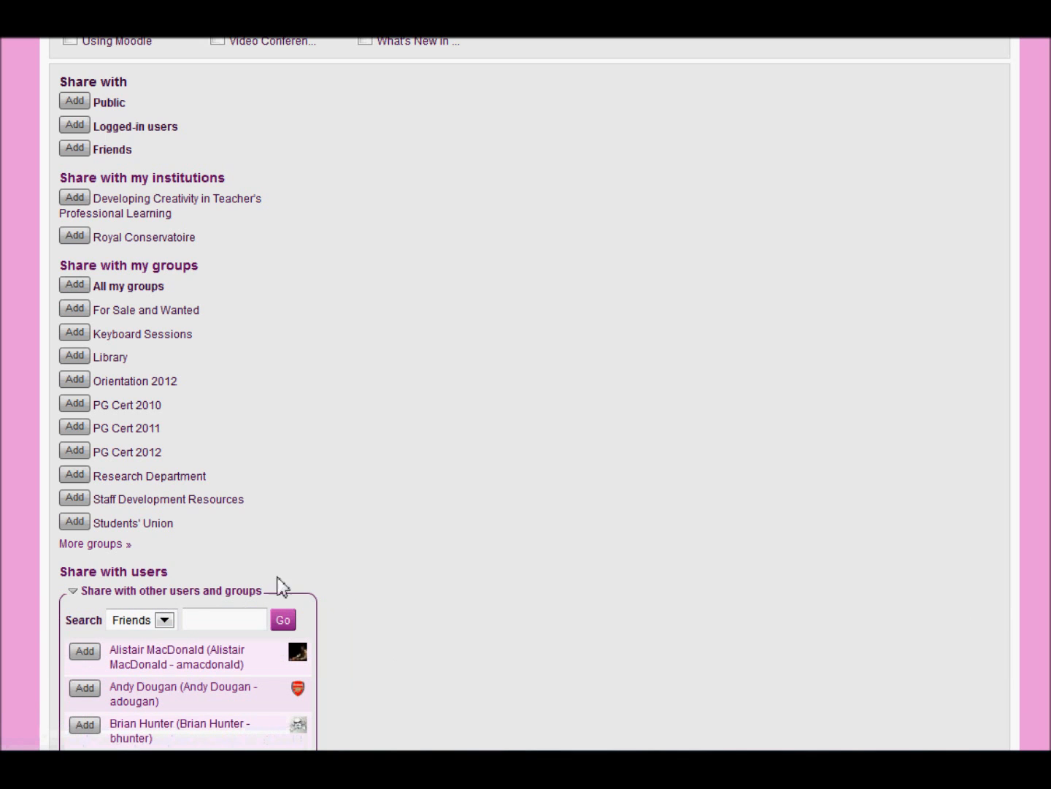
{"action": "left_click", "coordinate": [164, 621]}
{"action": "left_click", "coordinate": [148, 667]}
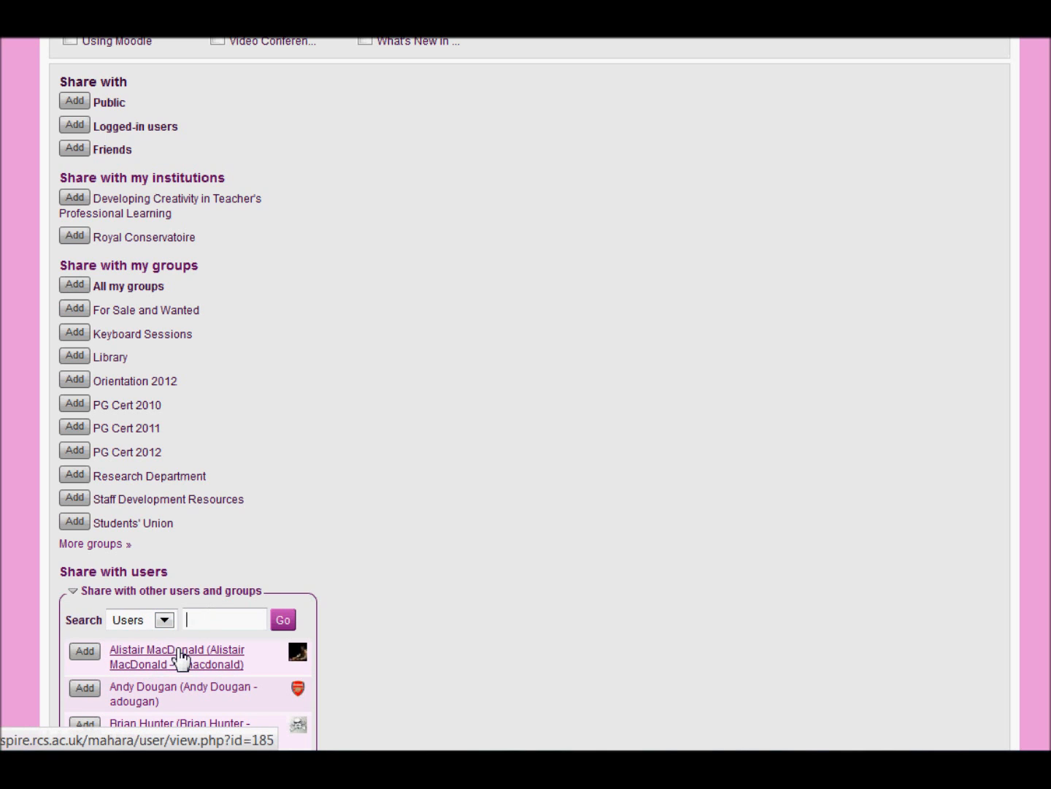
{"action": "type", "text": "admin"}
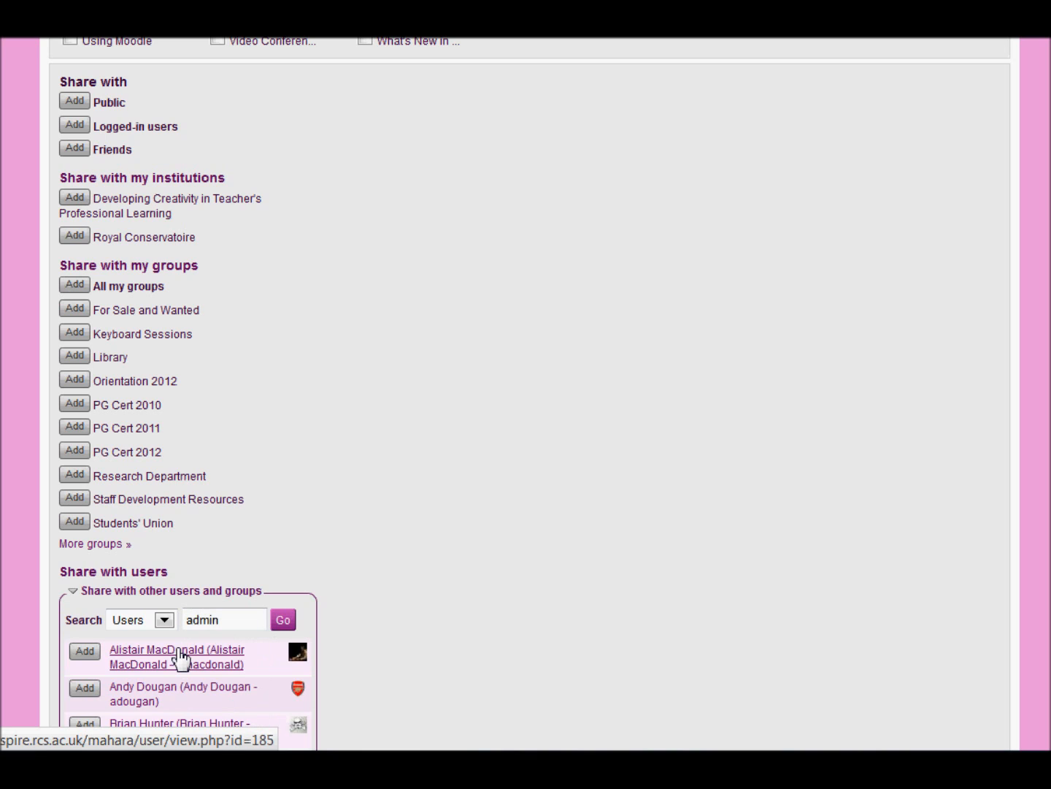
{"action": "key", "text": "Return"}
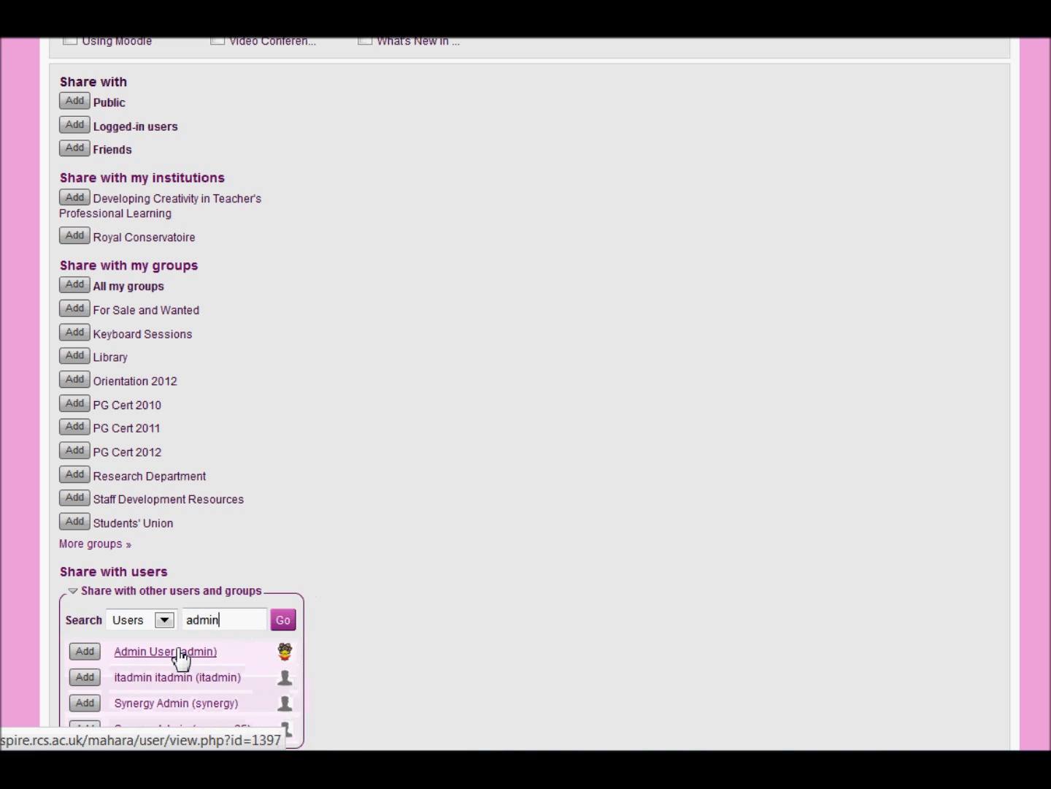
Give the Admin User account access to the page and save the access settings
{"action": "left_click", "coordinate": [84, 651]}
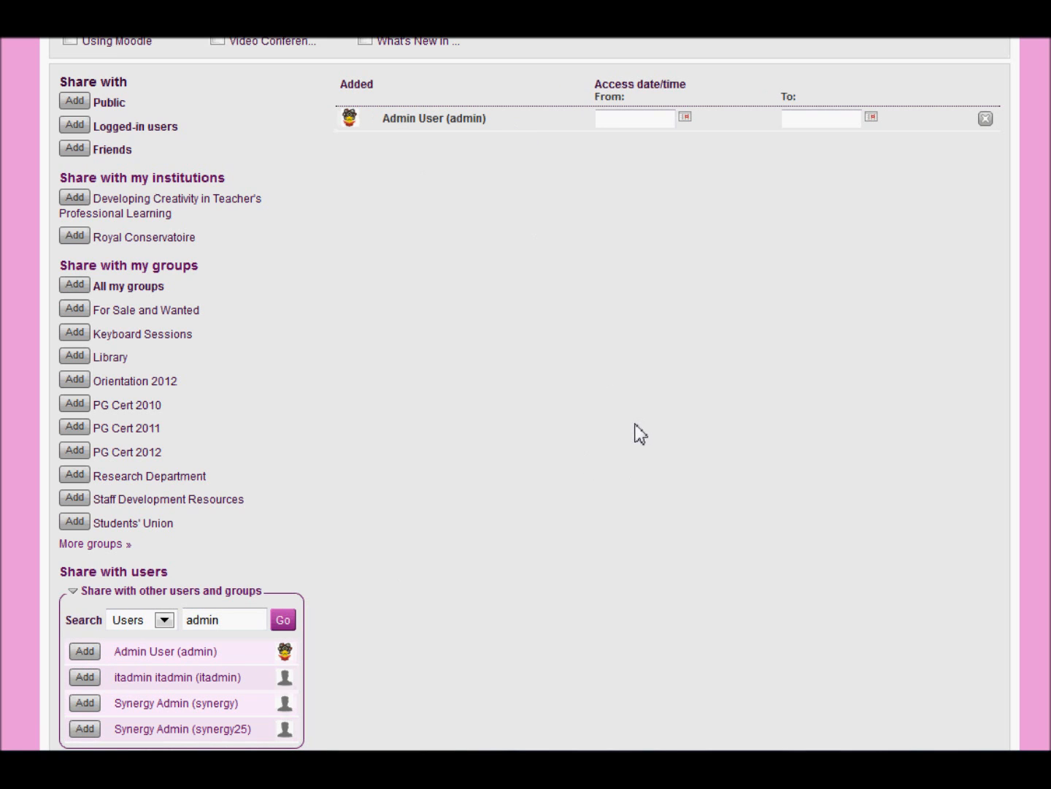
{"action": "scroll", "coordinate": [525, 394], "scroll_direction": "down", "scroll_amount": 4}
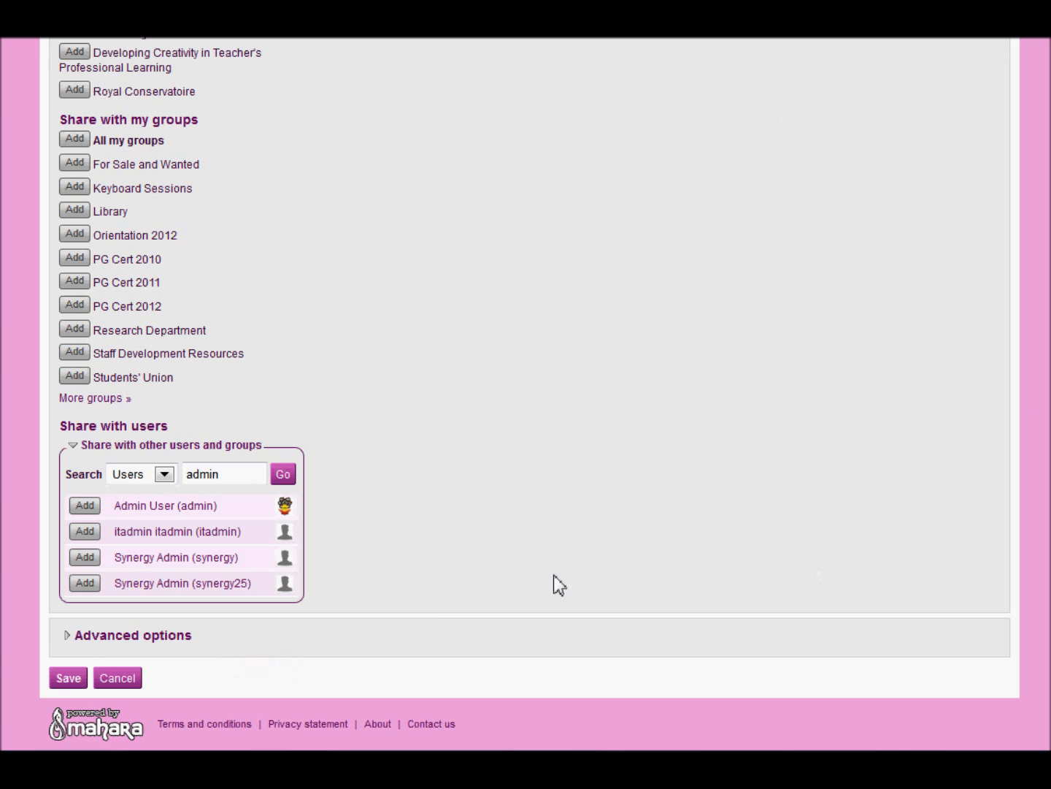
{"action": "left_click", "coordinate": [69, 677]}
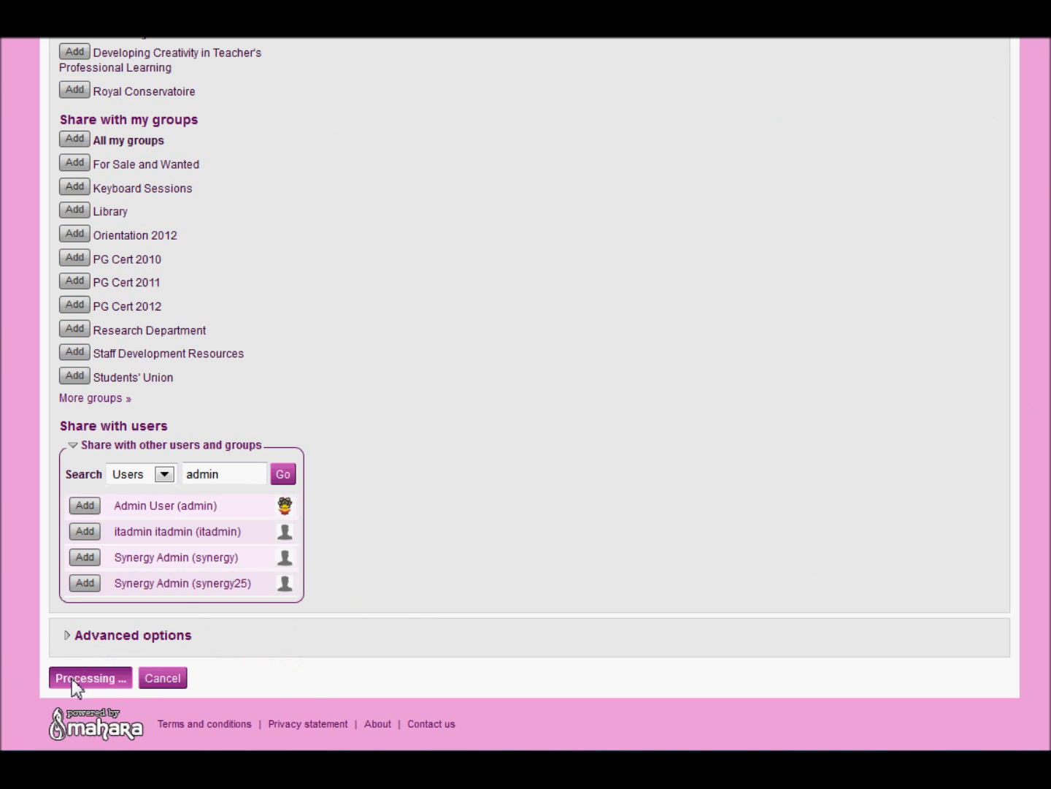